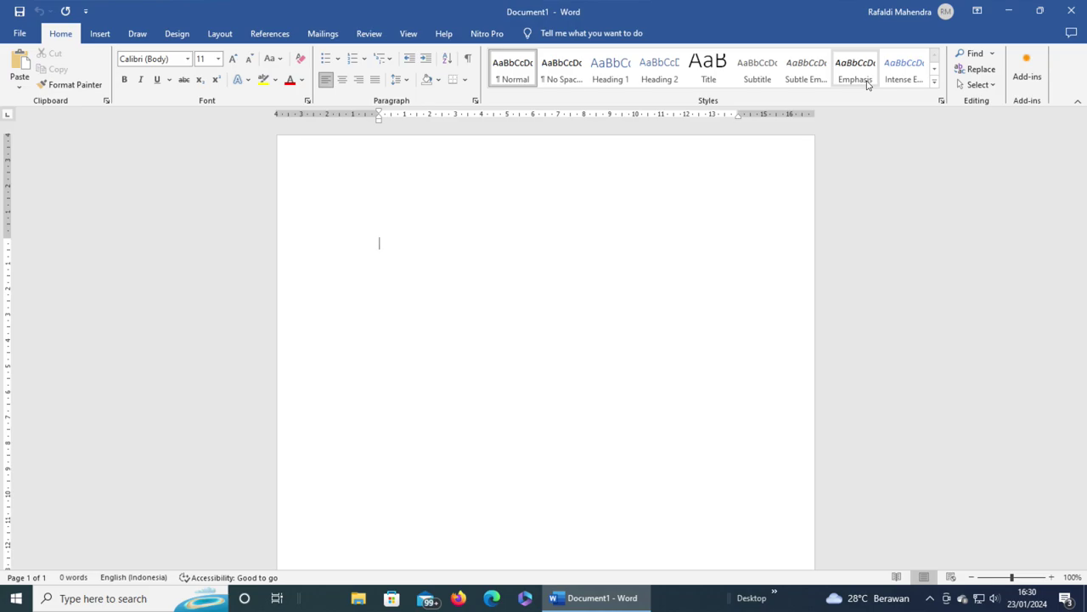
Step: Browse the Insert > Table size options, opening and closing the Insert Table dialog without inserting
{"action": "left_click", "coordinate": [115, 32]}
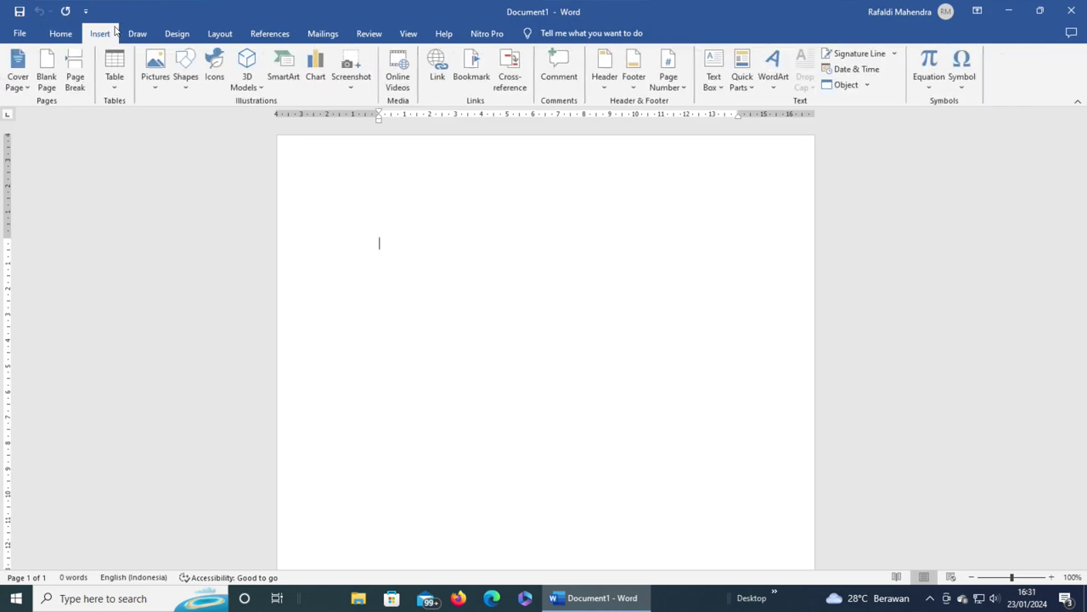
{"action": "left_click", "coordinate": [105, 84]}
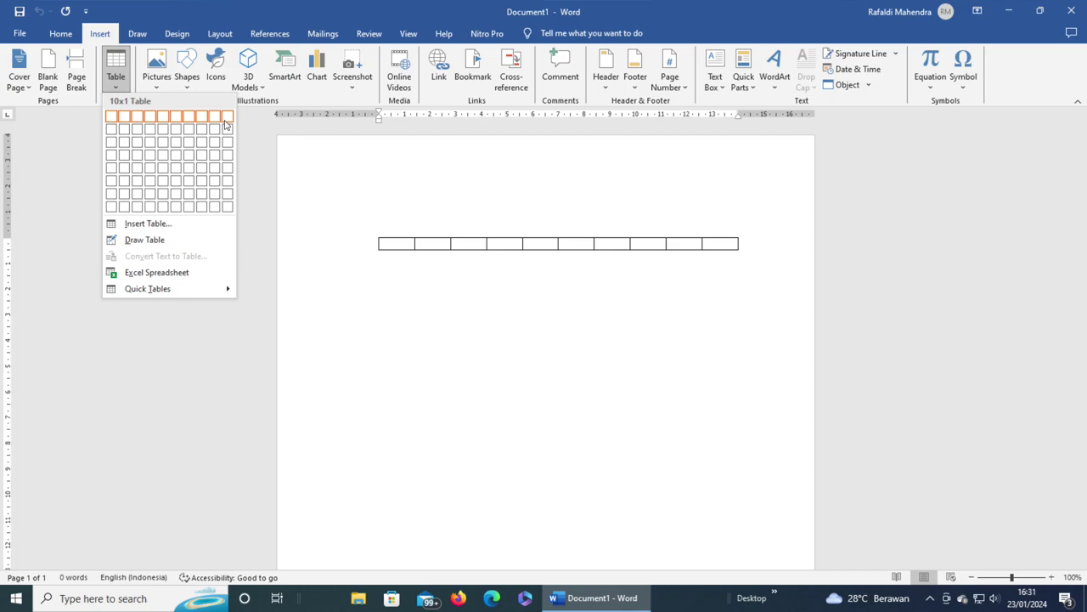
{"action": "left_click", "coordinate": [164, 226]}
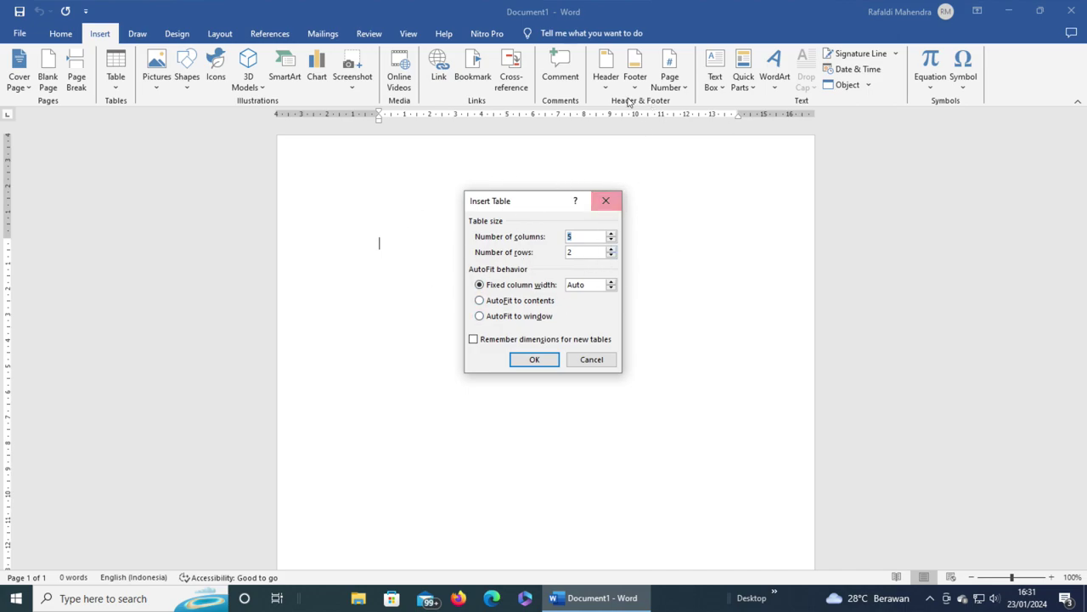
{"action": "left_click", "coordinate": [606, 201]}
{"action": "left_click", "coordinate": [117, 87]}
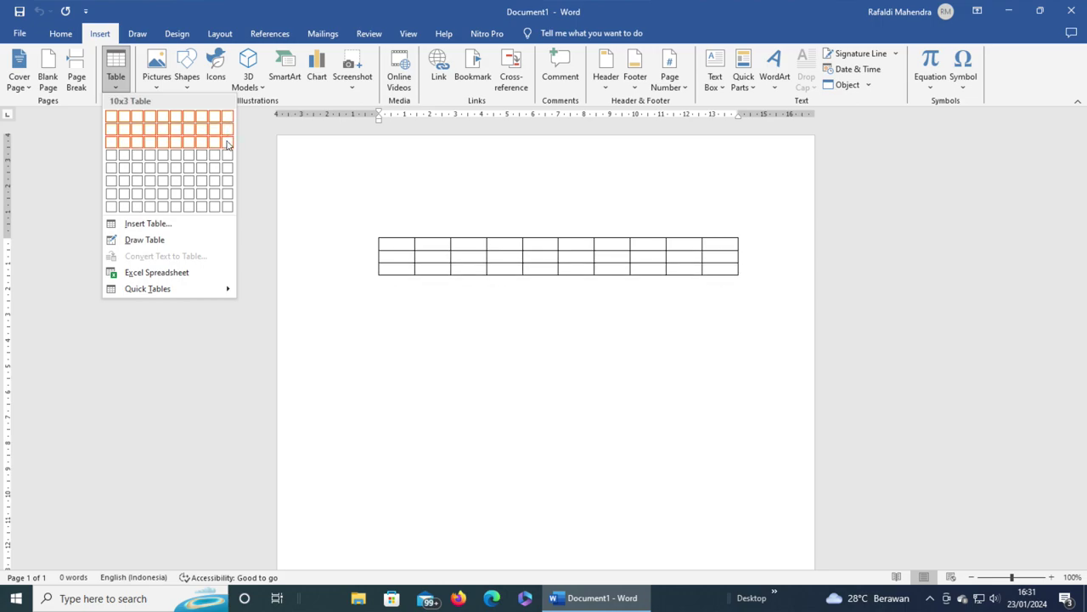
Step: Insert a 10-column, 4-row table and type the headers 'no' and 'Nama'
{"action": "left_click", "coordinate": [227, 155]}
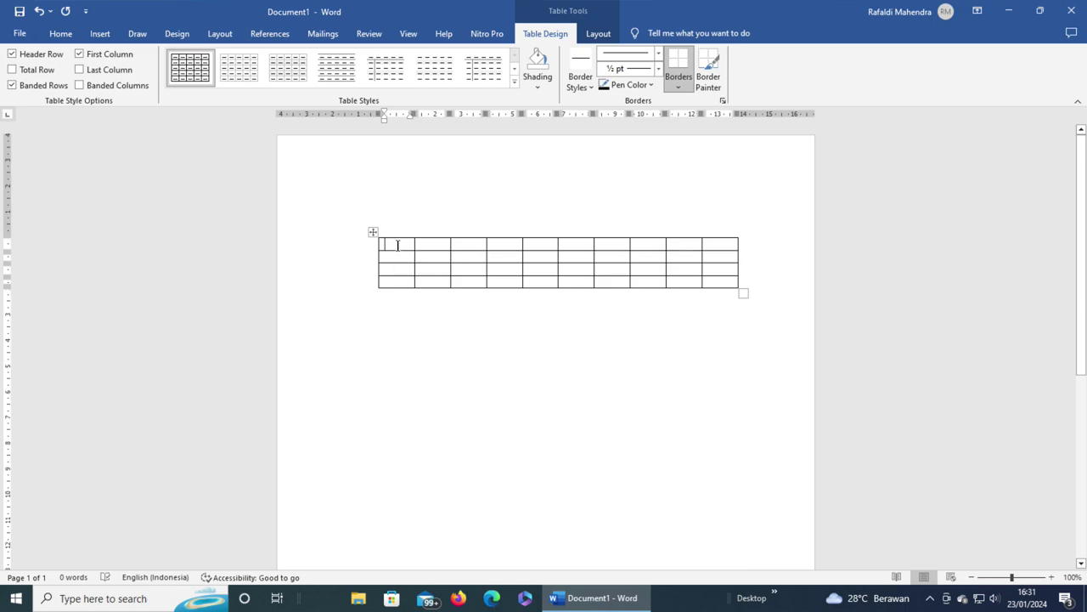
{"action": "type", "text": "no"}
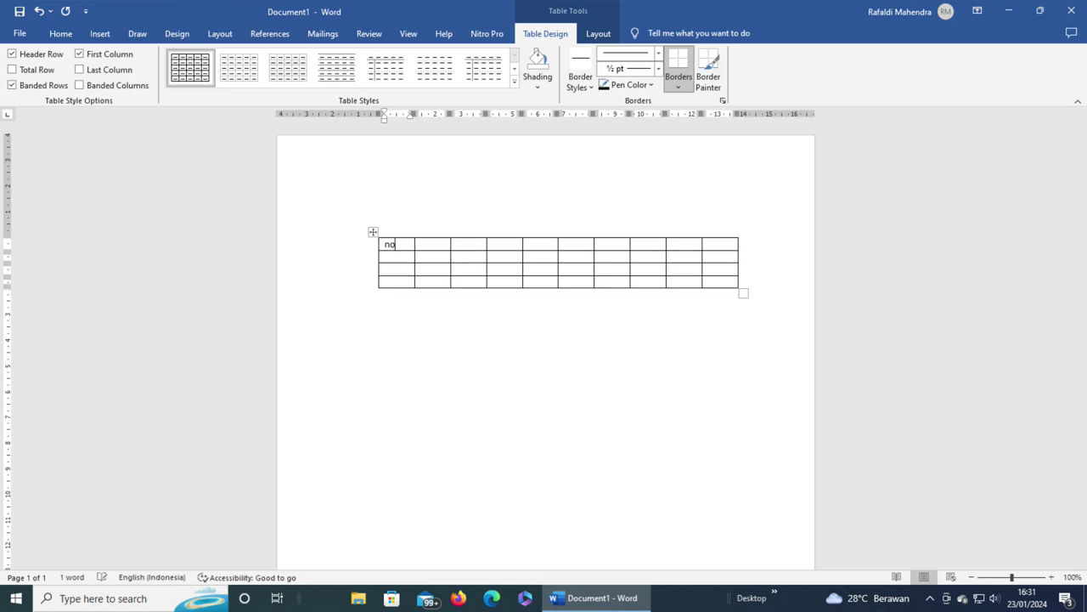
{"action": "left_click", "coordinate": [418, 243]}
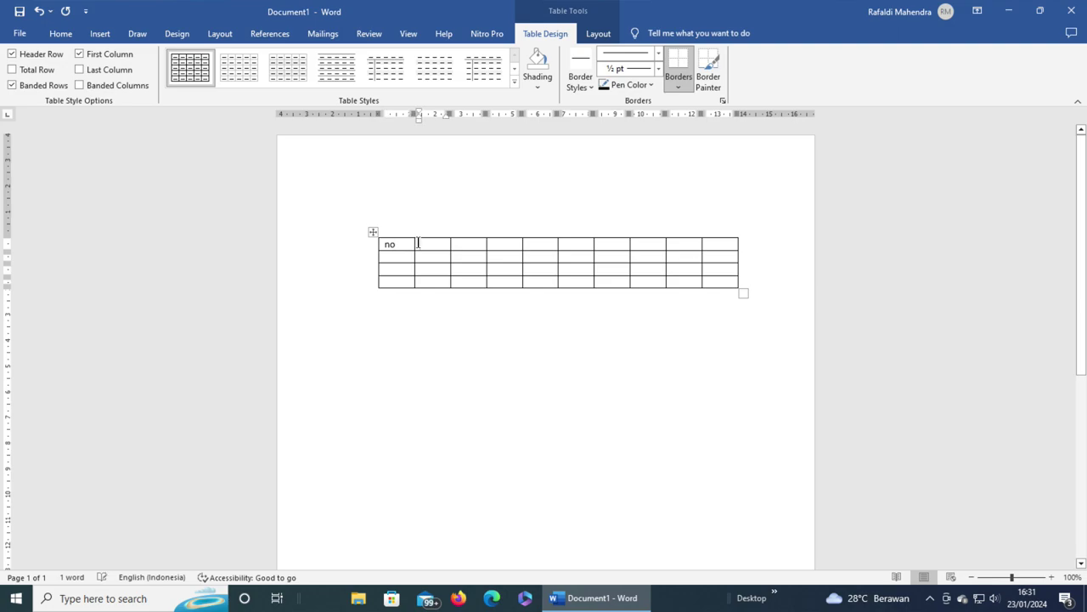
{"action": "type", "text": "Nam"}
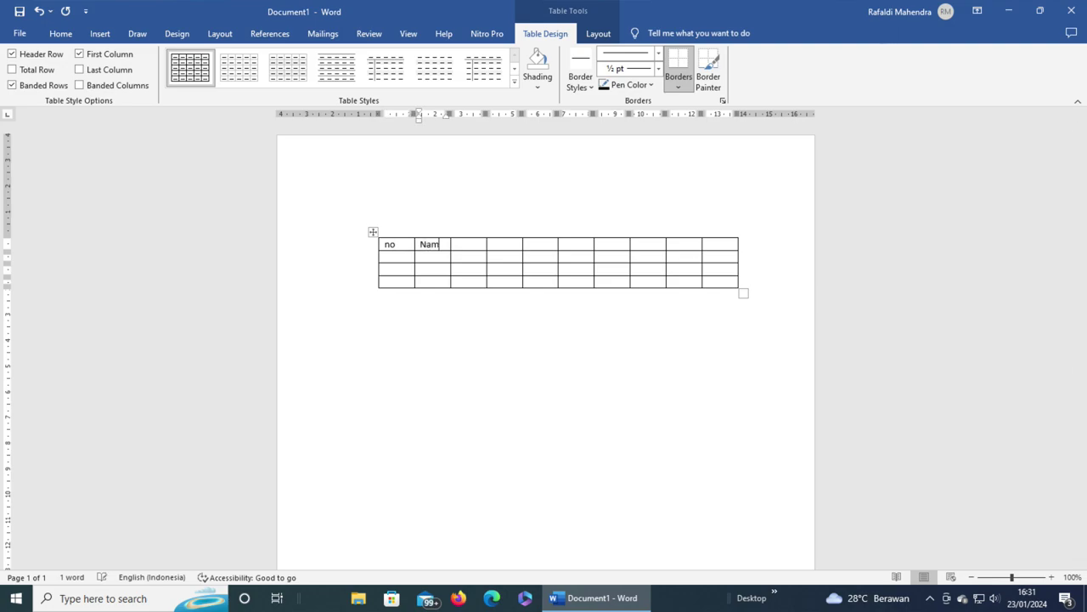
{"action": "type", "text": "a"}
Step: Enter 'L/P' in the third header cell, correcting the typing mistakes
{"action": "left_click", "coordinate": [455, 243]}
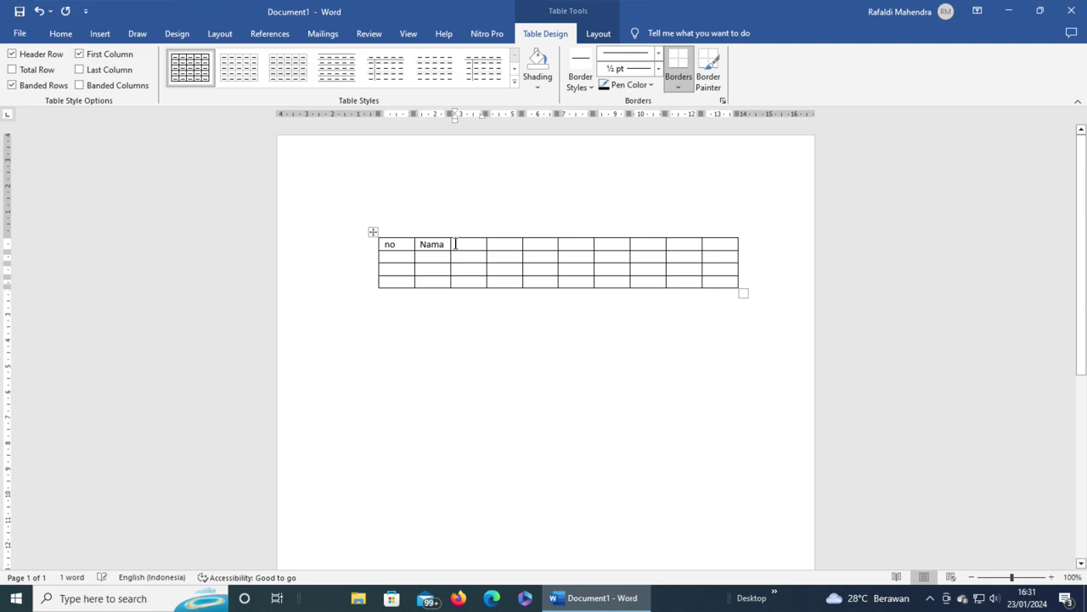
{"action": "type", "text": "Lp"}
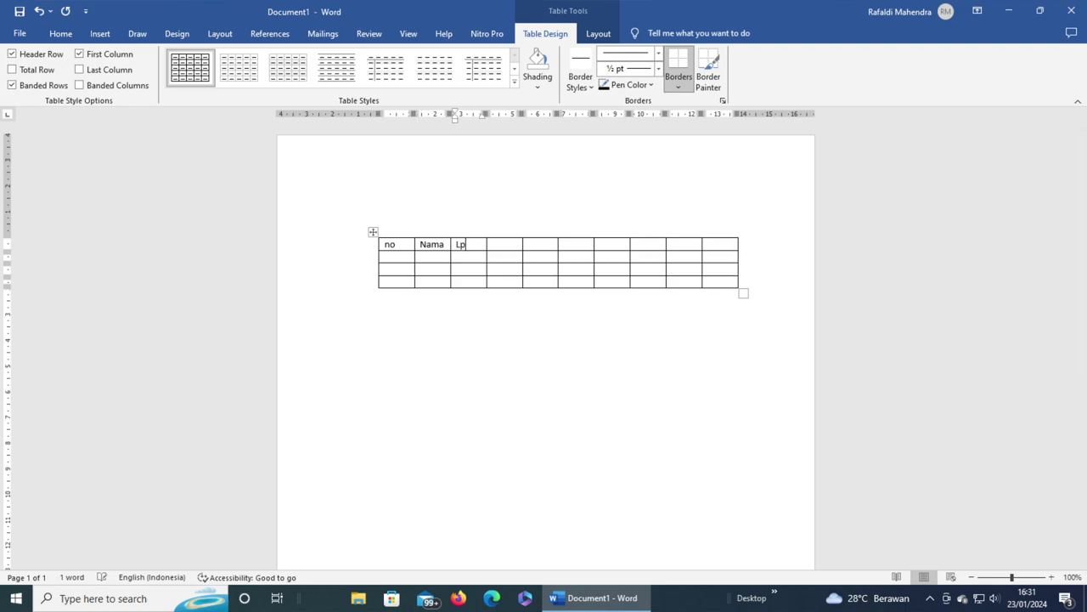
{"action": "type", "text": "/"}
{"action": "key", "text": "BackSpace"}
{"action": "key", "text": "BackSpace"}
{"action": "type", "text": "K/"}
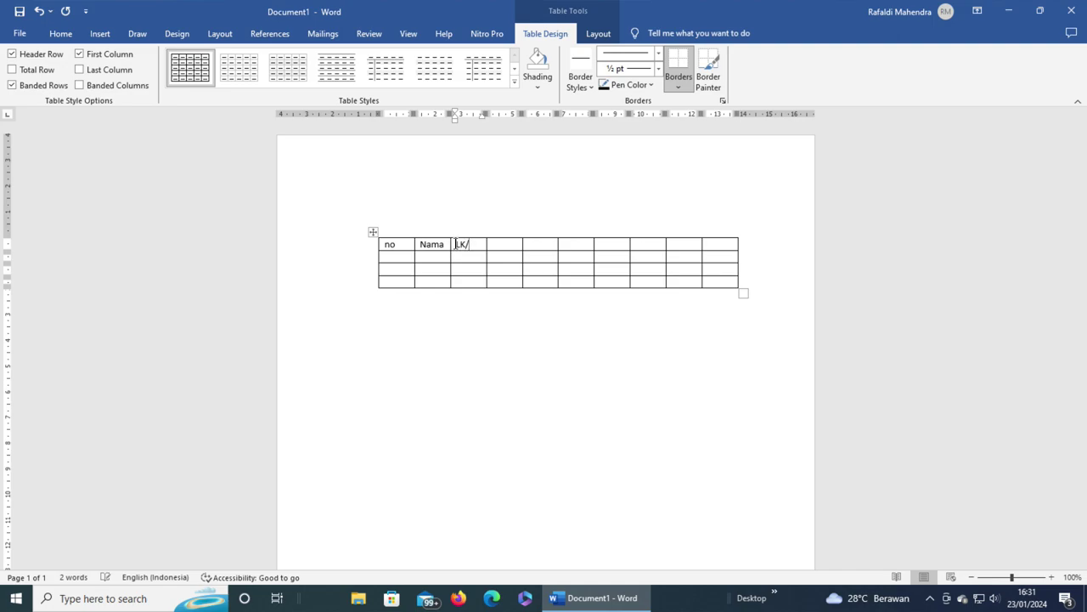
{"action": "type", "text": "PR"}
{"action": "key", "text": "BackSpace"}
{"action": "key", "text": "BackSpace"}
{"action": "key", "text": "BackSpace"}
{"action": "key", "text": "BackSpace"}
{"action": "type", "text": "K/"}
{"action": "key", "text": "BackSpace"}
{"action": "key", "text": "BackSpace"}
{"action": "type", "text": "/P"}
Step: Merge header cells four to eight into one centred cell reading 'Nilai ujian'
{"action": "left_click_drag", "start_coordinate": [492, 241], "coordinate": [655, 243]}
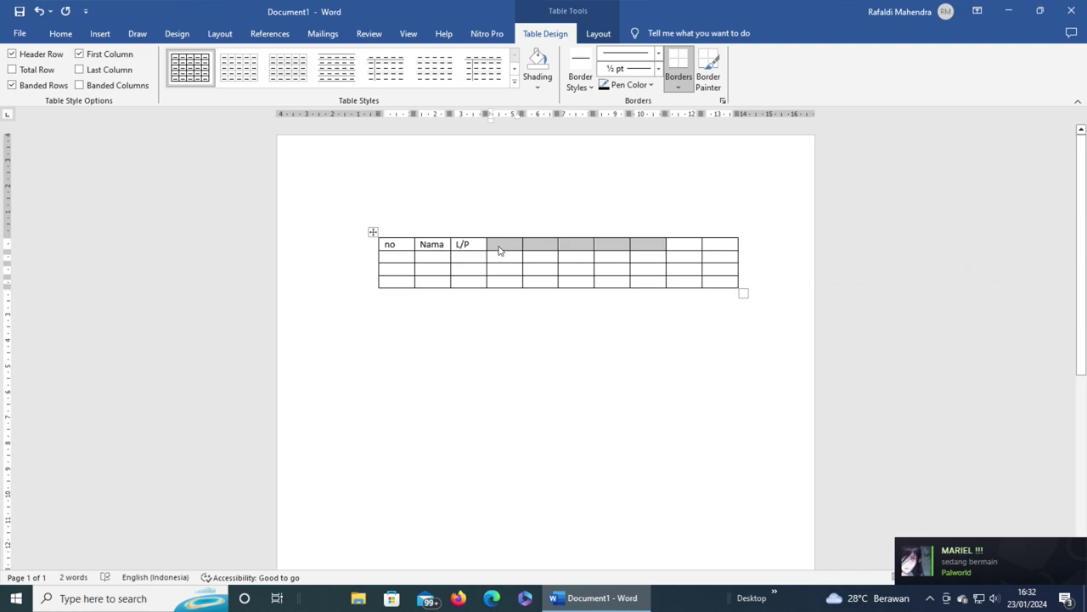
{"action": "right_click", "coordinate": [577, 248]}
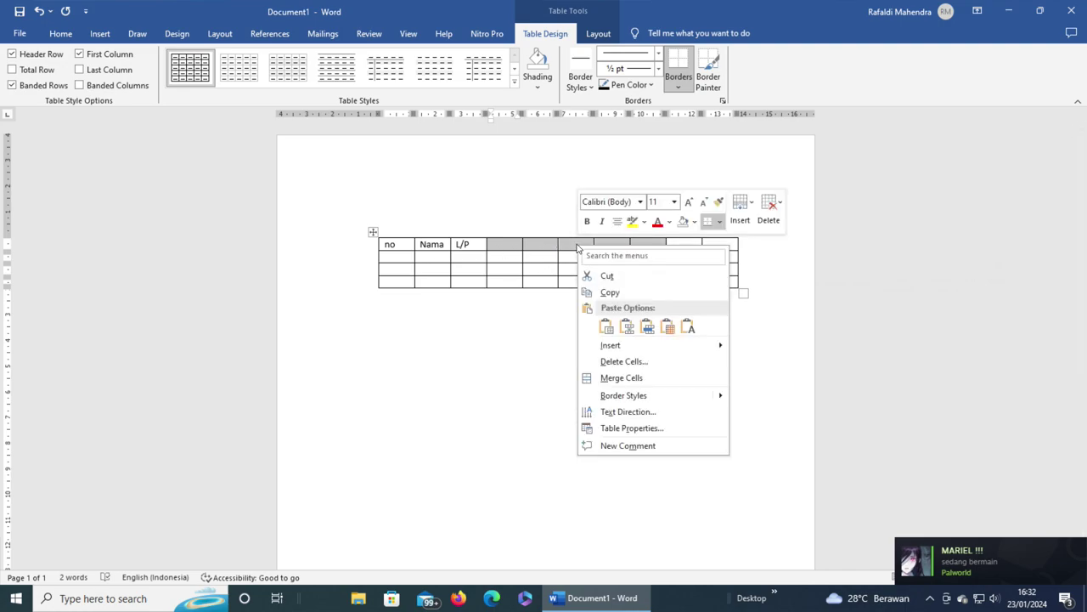
{"action": "left_click", "coordinate": [636, 381]}
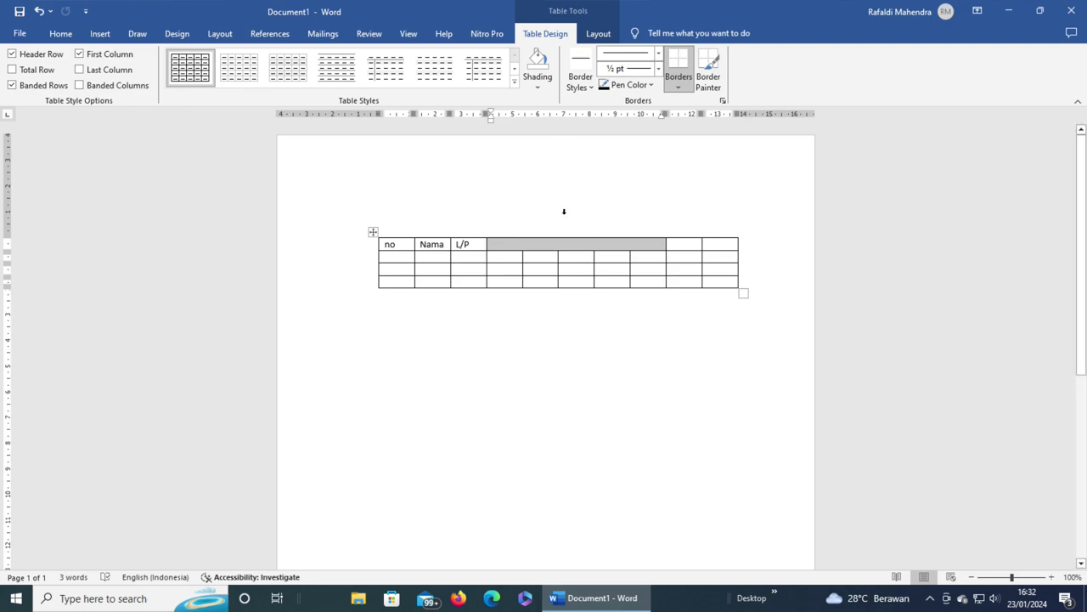
{"action": "left_click", "coordinate": [571, 246]}
{"action": "key", "text": "ctrl+e"}
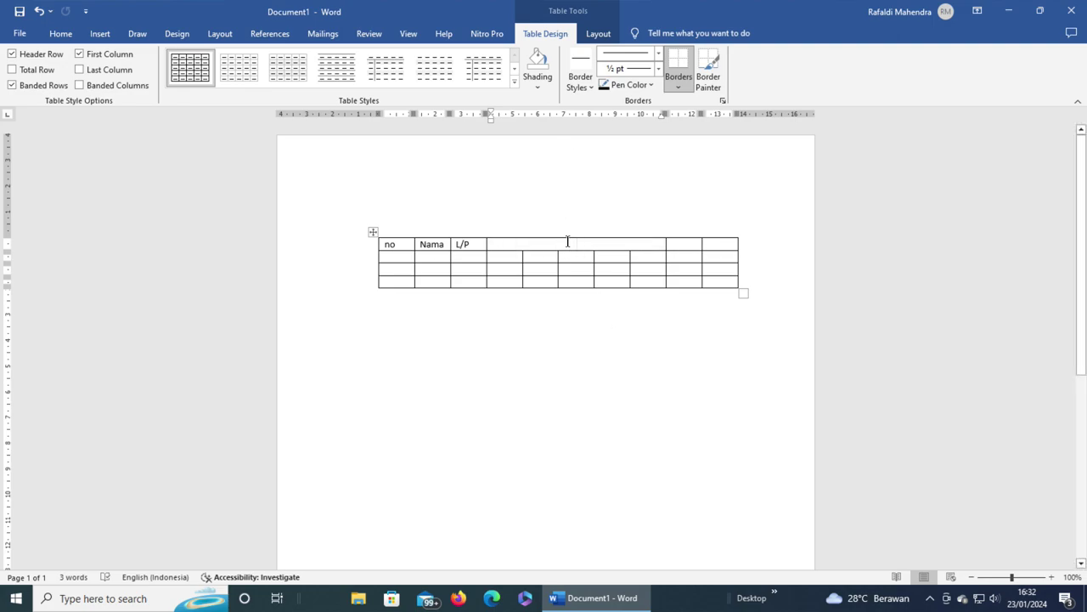
{"action": "type", "text": "Nilai"}
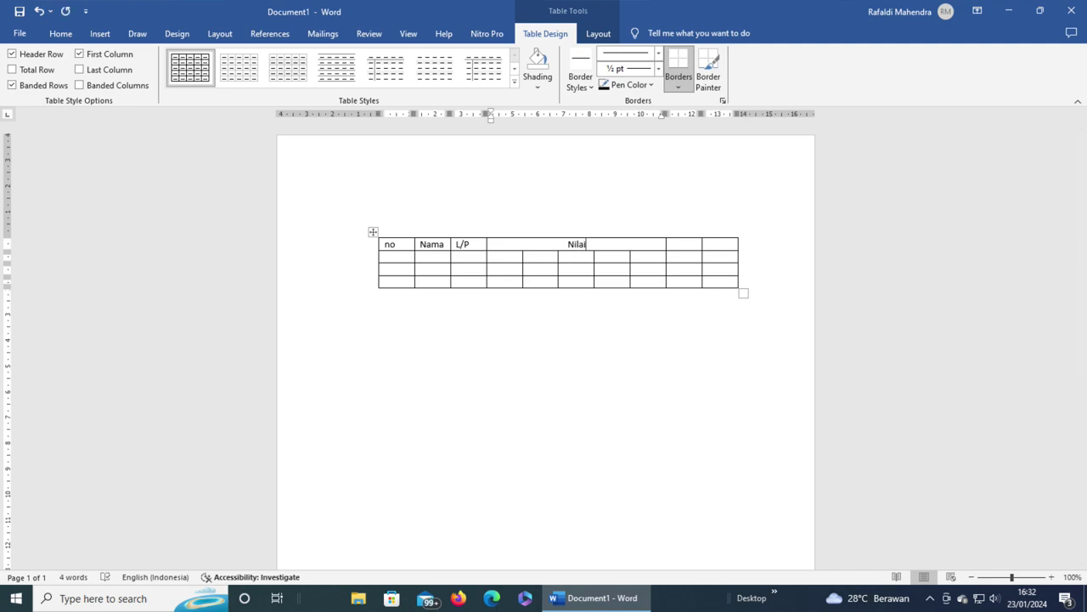
{"action": "type", "text": " ujian"}
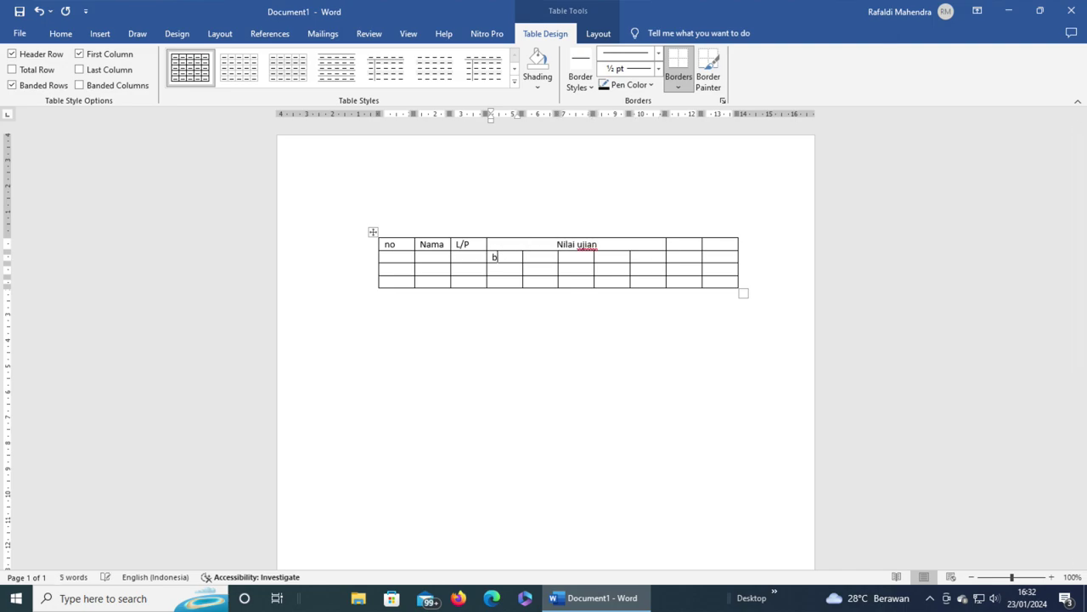
Step: Type the subjects 'indo' and 'inggris' in the first two cells under Nilai ujian
{"action": "left_click", "coordinate": [491, 257]}
{"action": "type", "text": "In"}
{"action": "key", "text": "BackSpace"}
{"action": "key", "text": "BackSpace"}
{"action": "type", "text": "indo"}
{"action": "left_click", "coordinate": [535, 259]}
{"action": "type", "text": "b"}
{"action": "type", "text": "inggris"}
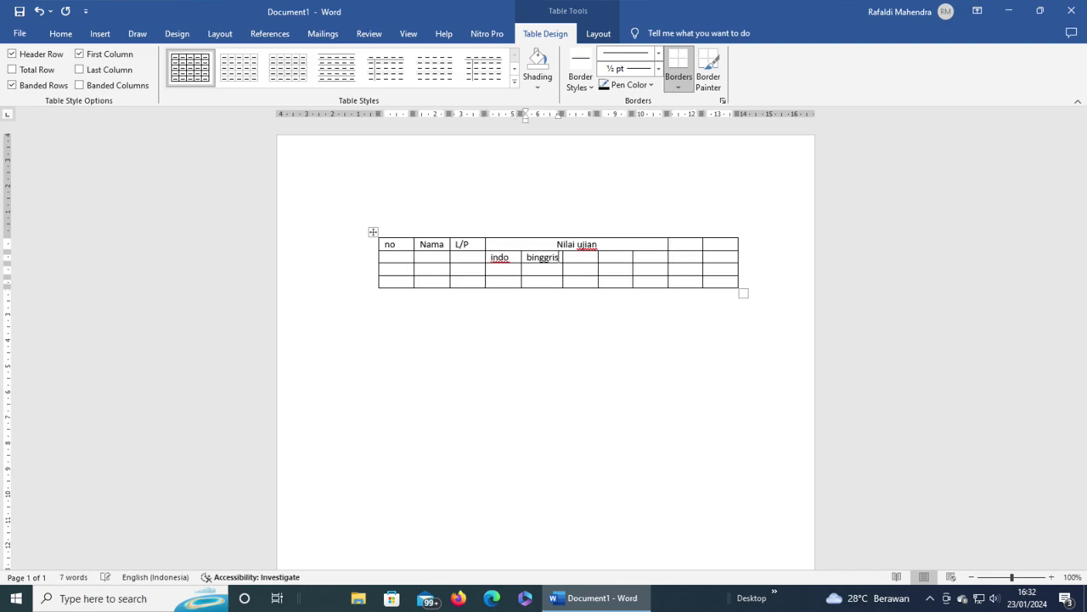
{"action": "key", "text": "BackSpace"}
{"action": "key", "text": "BackSpace"}
{"action": "key", "text": "BackSpace"}
{"action": "key", "text": "BackSpace"}
{"action": "key", "text": "BackSpace"}
{"action": "key", "text": "BackSpace"}
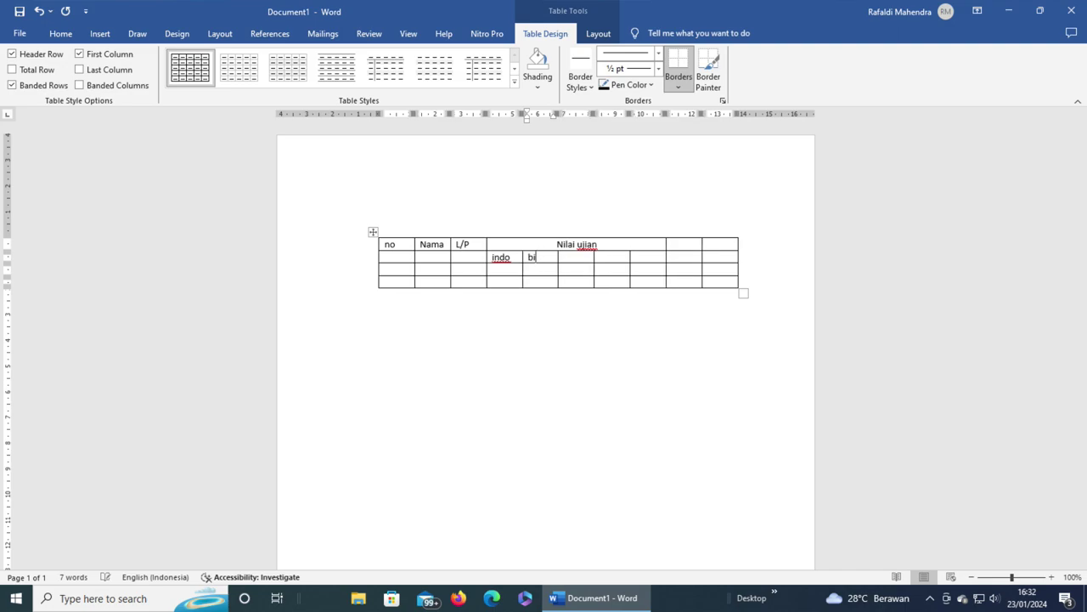
{"action": "key", "text": "BackSpace"}
{"action": "key", "text": "BackSpace"}
{"action": "type", "text": "nggris"}
Step: Add the subjects 'sains', 'pkn' and 'agama' in the next three cells
{"action": "left_click", "coordinate": [574, 254]}
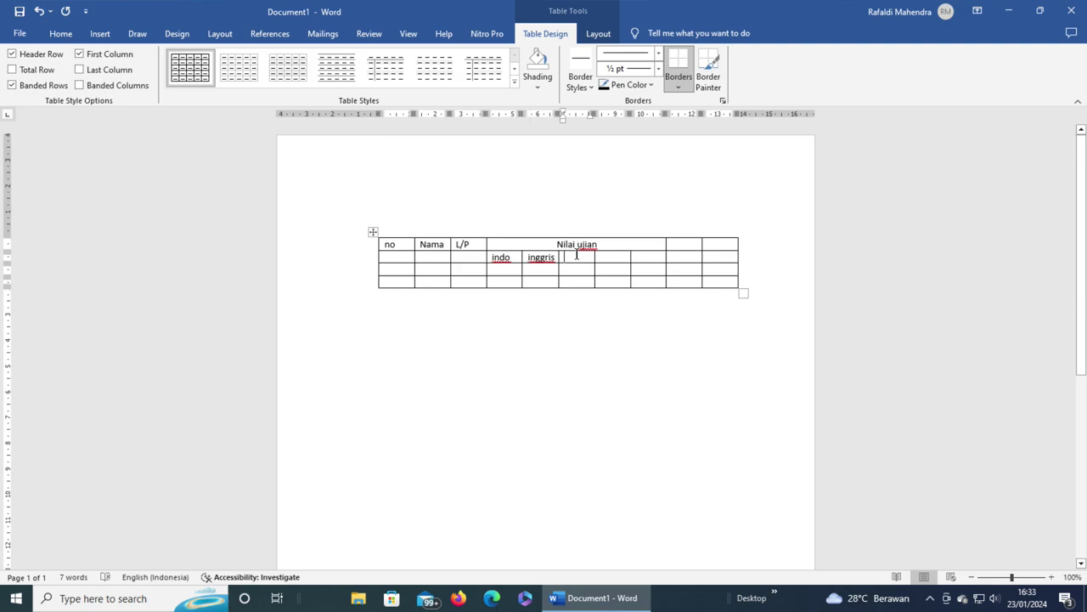
{"action": "type", "text": "a"}
{"action": "key", "text": "BackSpace"}
{"action": "type", "text": "sains"}
{"action": "left_click", "coordinate": [607, 256]}
{"action": "type", "text": "pkn"}
{"action": "left_click", "coordinate": [643, 256]}
{"action": "type", "text": "agama"}
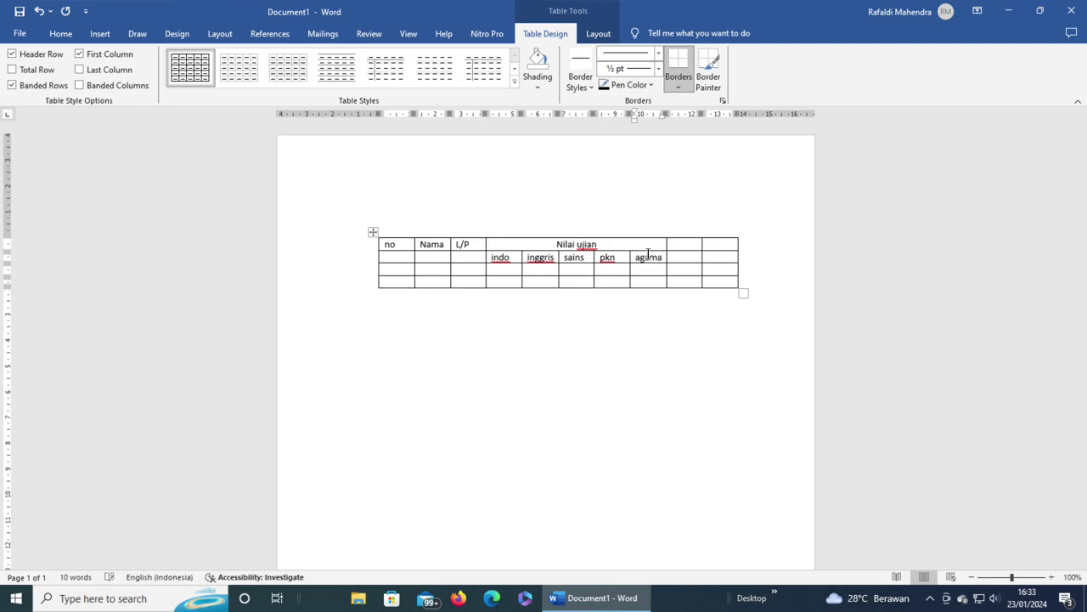
Step: Type 'Rata' and 'Nilai' into the last two header cells
{"action": "left_click", "coordinate": [683, 243]}
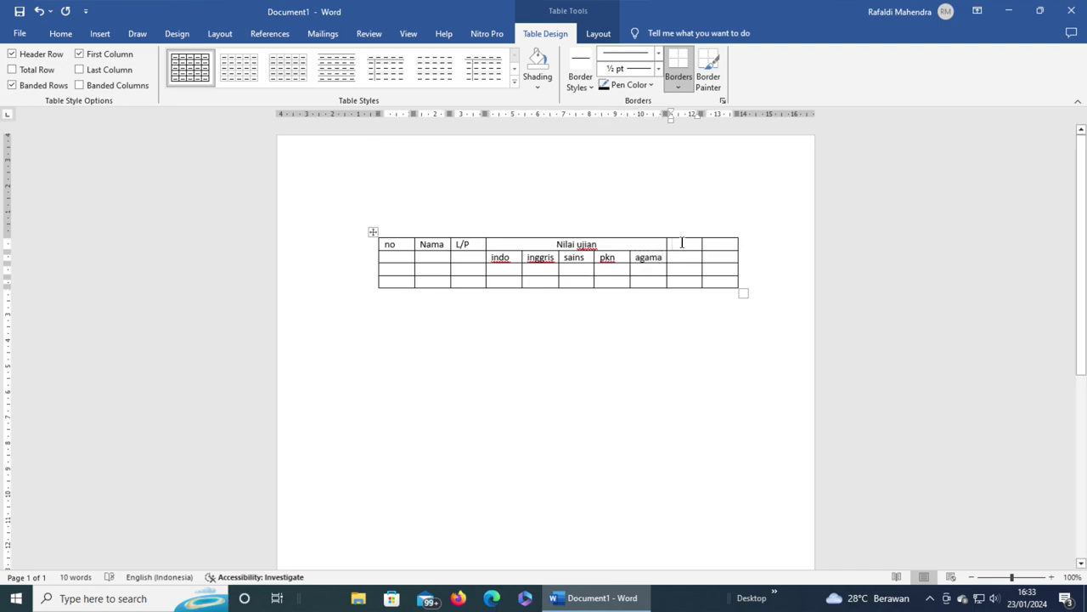
{"action": "type", "text": "Rata"}
{"action": "left_click", "coordinate": [717, 243]}
{"action": "type", "text": "Nilai"}
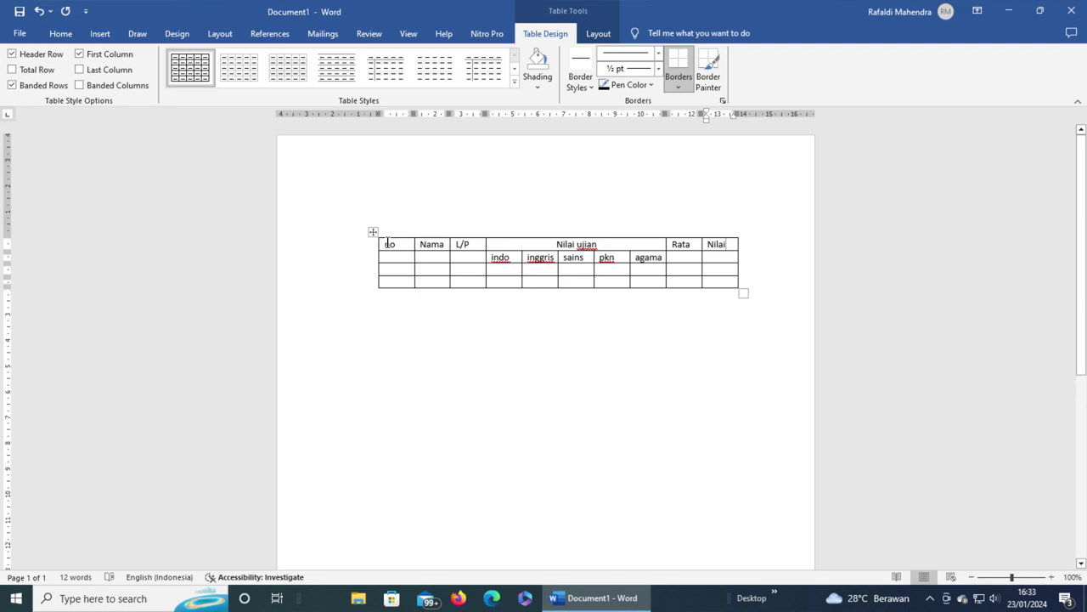
{"action": "left_click_drag", "start_coordinate": [387, 244], "coordinate": [389, 262]}
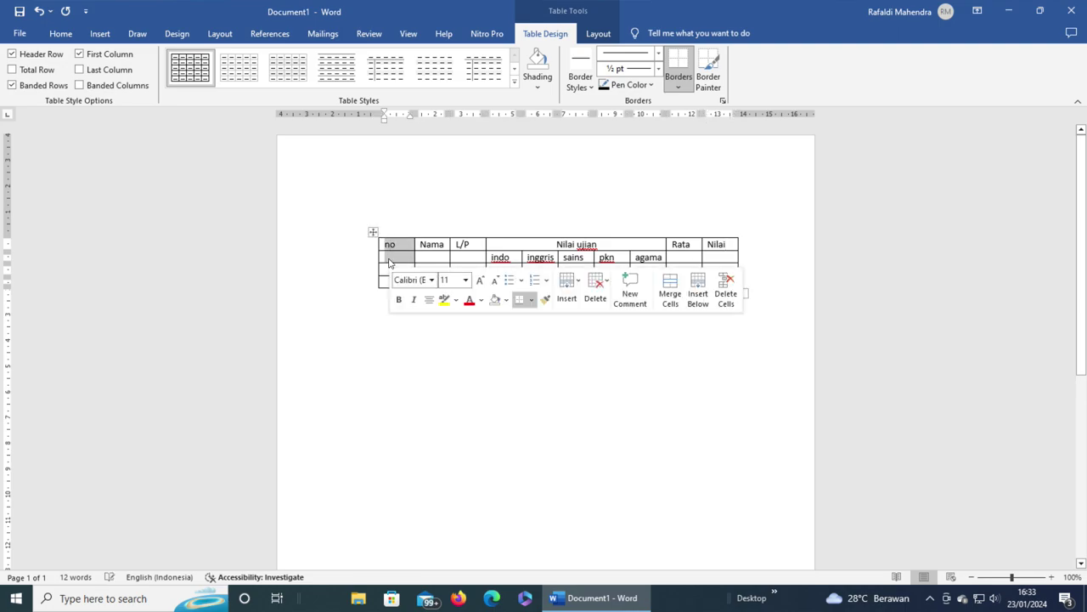
Step: Merge the no, Nama and L/P headers each with the cell beneath it
{"action": "right_click", "coordinate": [396, 248]}
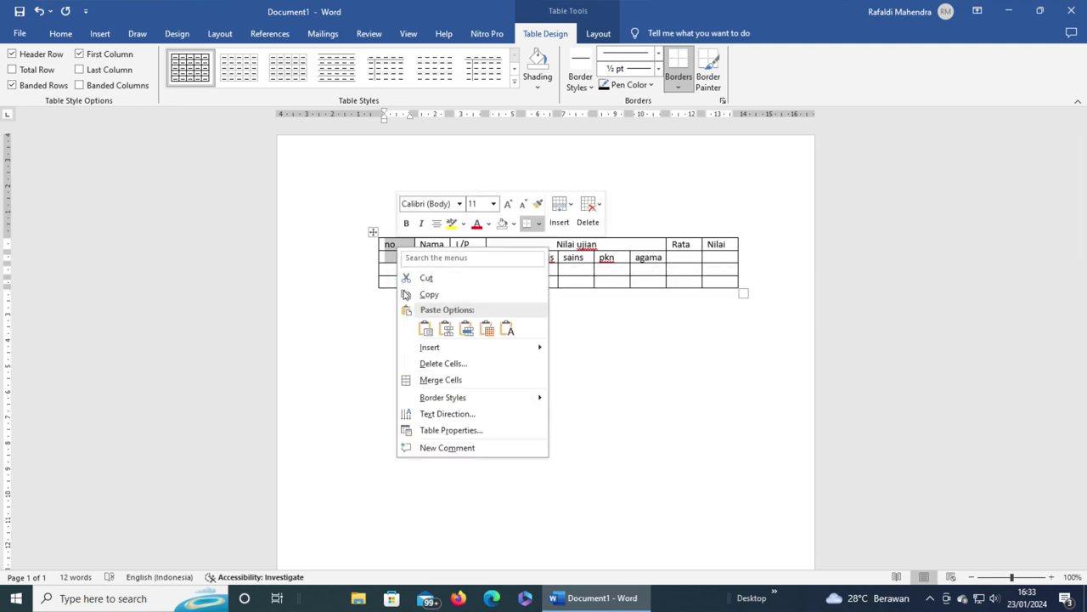
{"action": "left_click", "coordinate": [451, 381]}
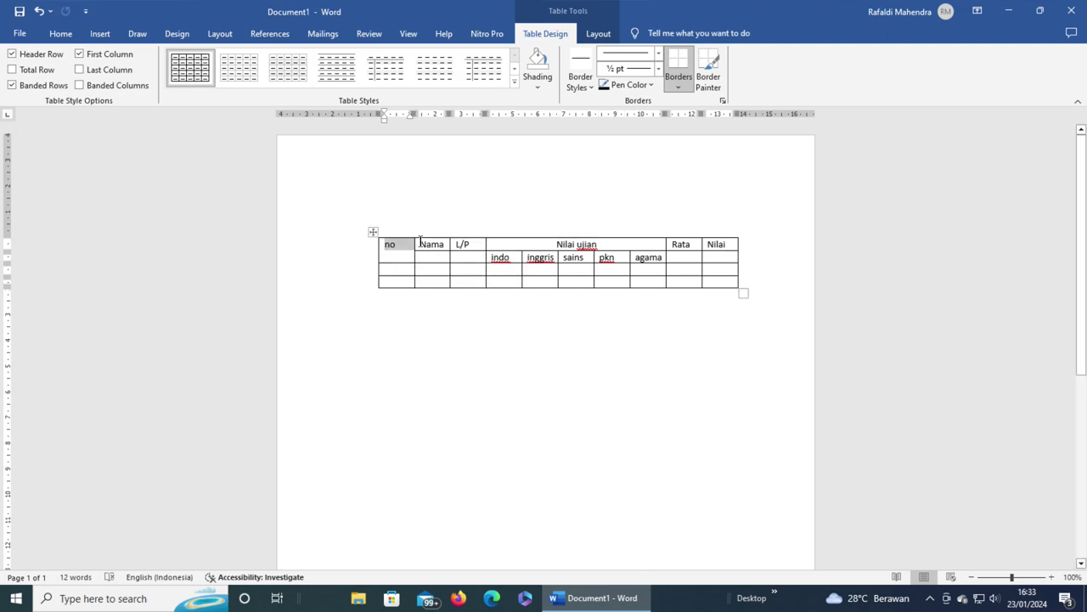
{"action": "left_click_drag", "start_coordinate": [420, 245], "coordinate": [435, 257]}
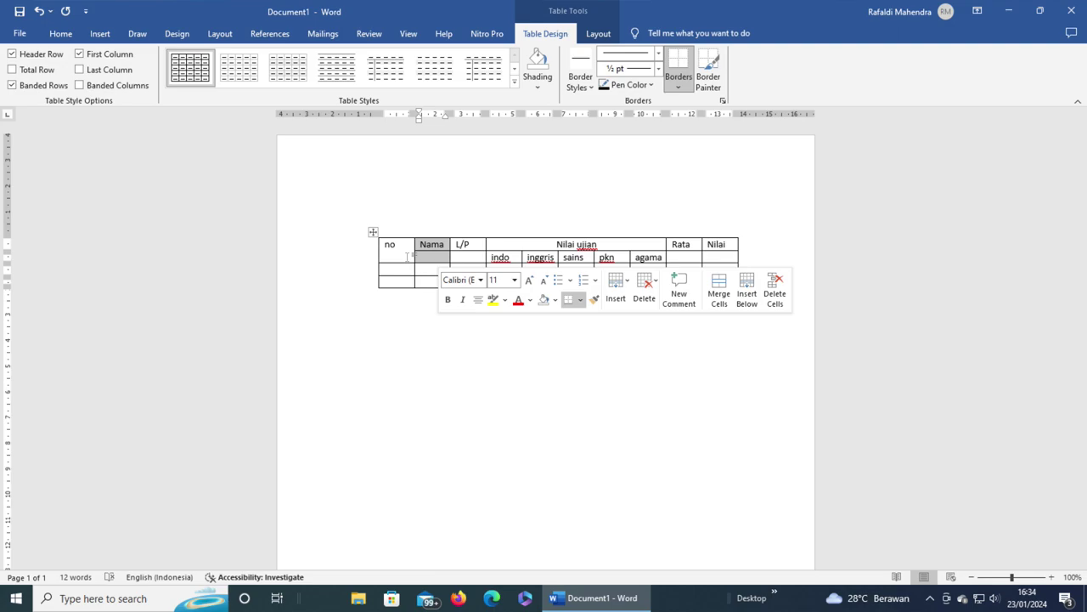
{"action": "left_click", "coordinate": [410, 255]}
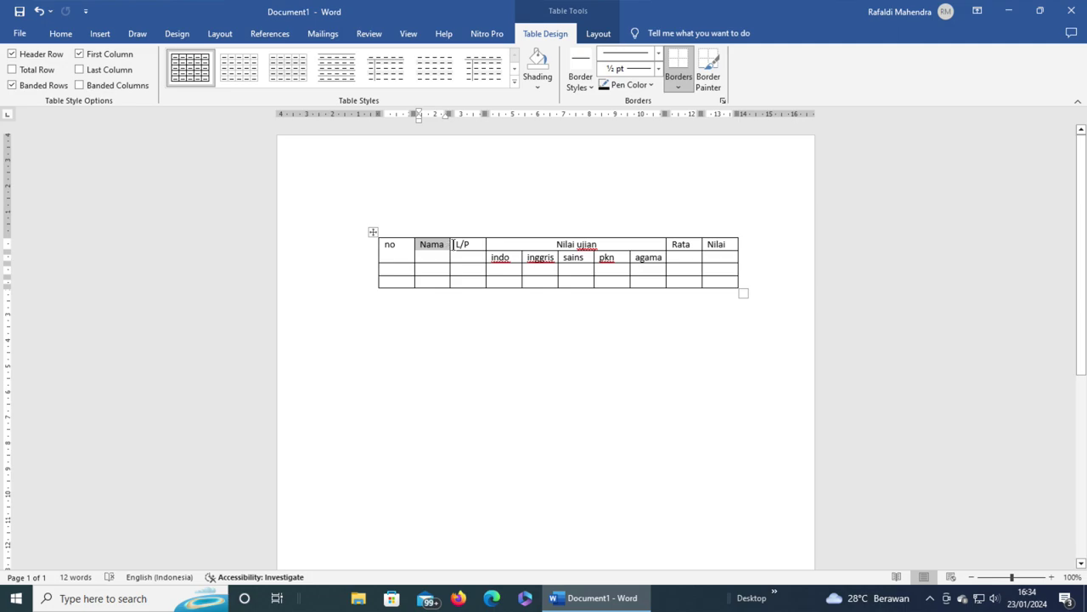
{"action": "left_click_drag", "start_coordinate": [453, 246], "coordinate": [482, 260]}
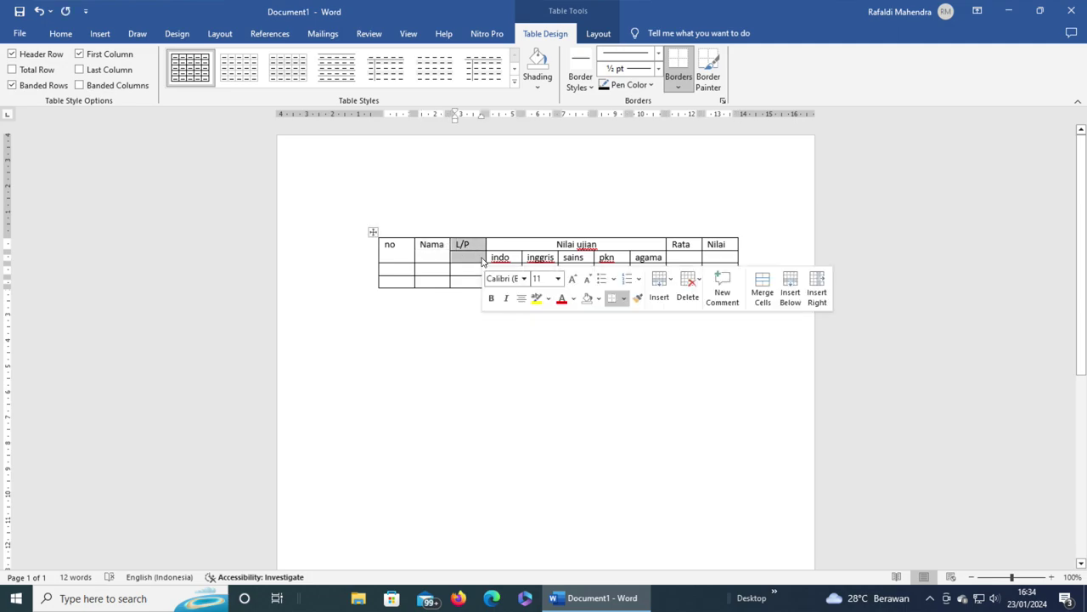
{"action": "left_click", "coordinate": [482, 261]}
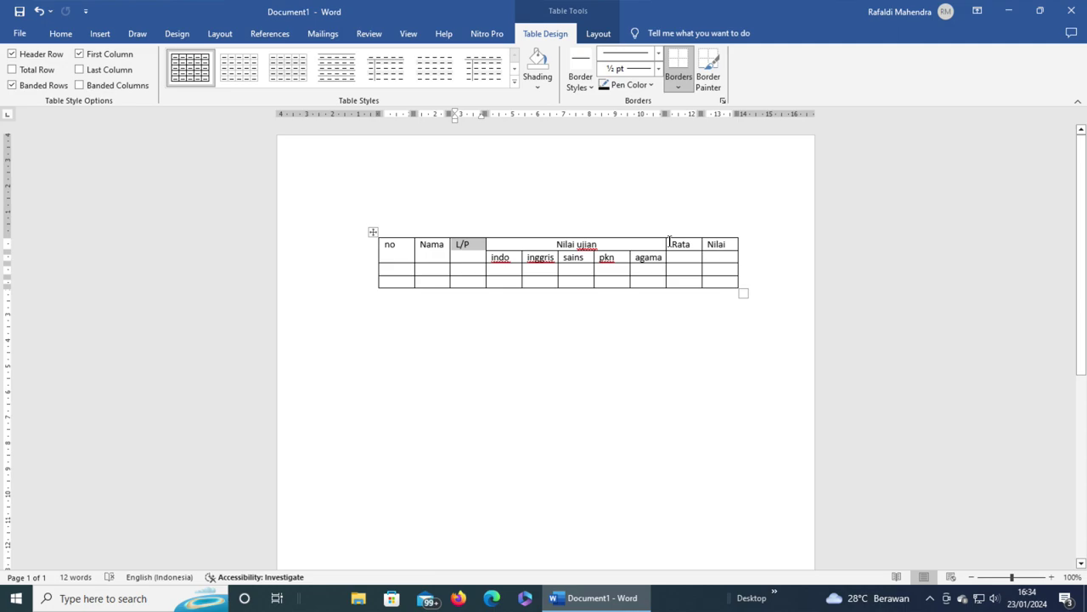
Step: Merge the Rata and Nilai headers with the cells beneath them
{"action": "left_click_drag", "start_coordinate": [669, 242], "coordinate": [691, 253]}
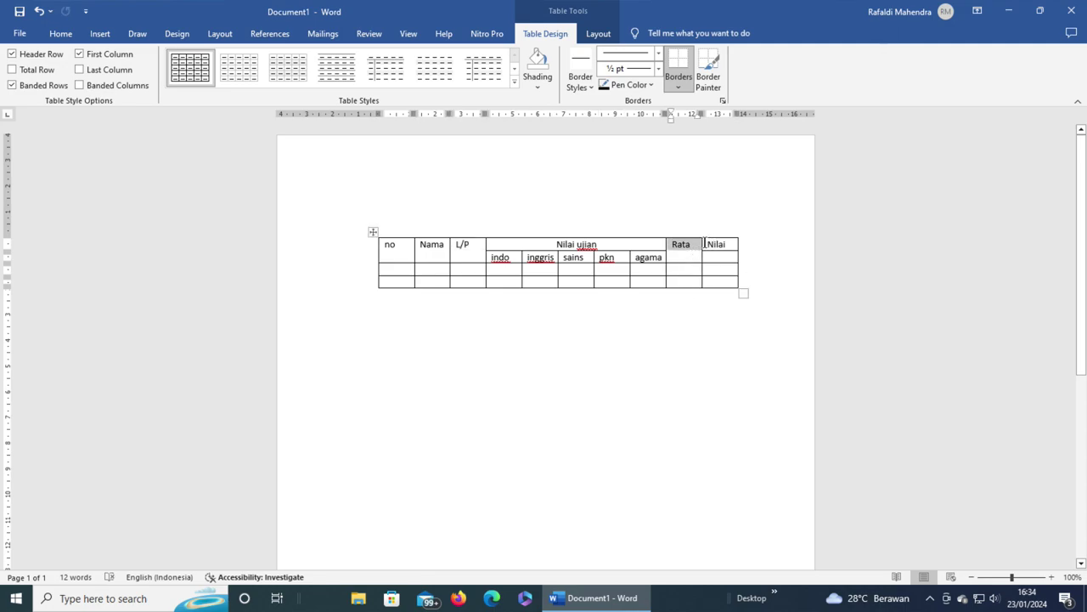
{"action": "left_click_drag", "start_coordinate": [711, 244], "coordinate": [718, 250]}
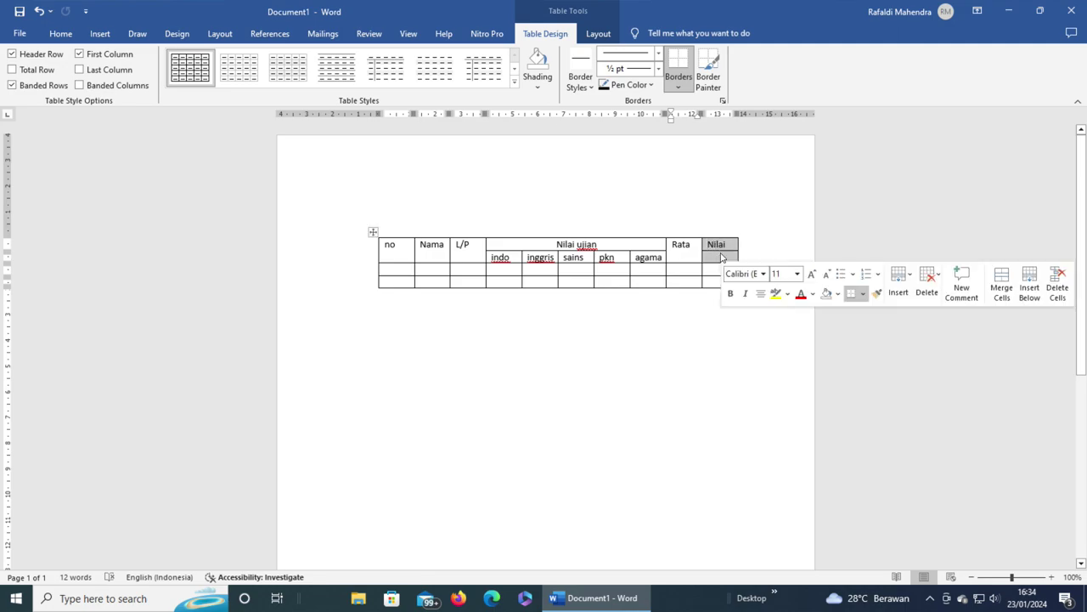
{"action": "key", "text": "ctrl+b"}
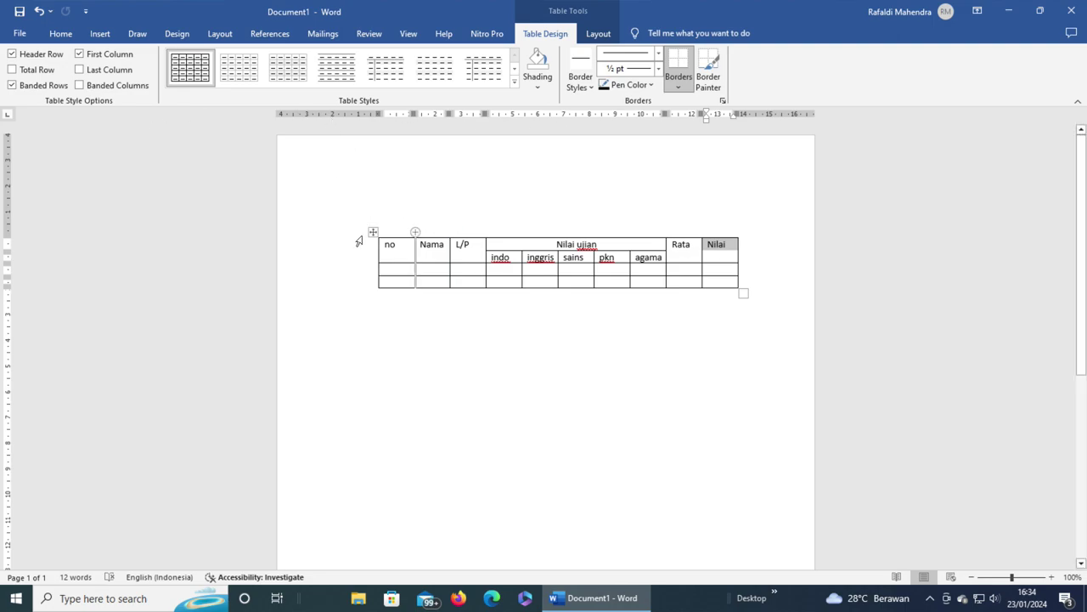
{"action": "left_click", "coordinate": [586, 36]}
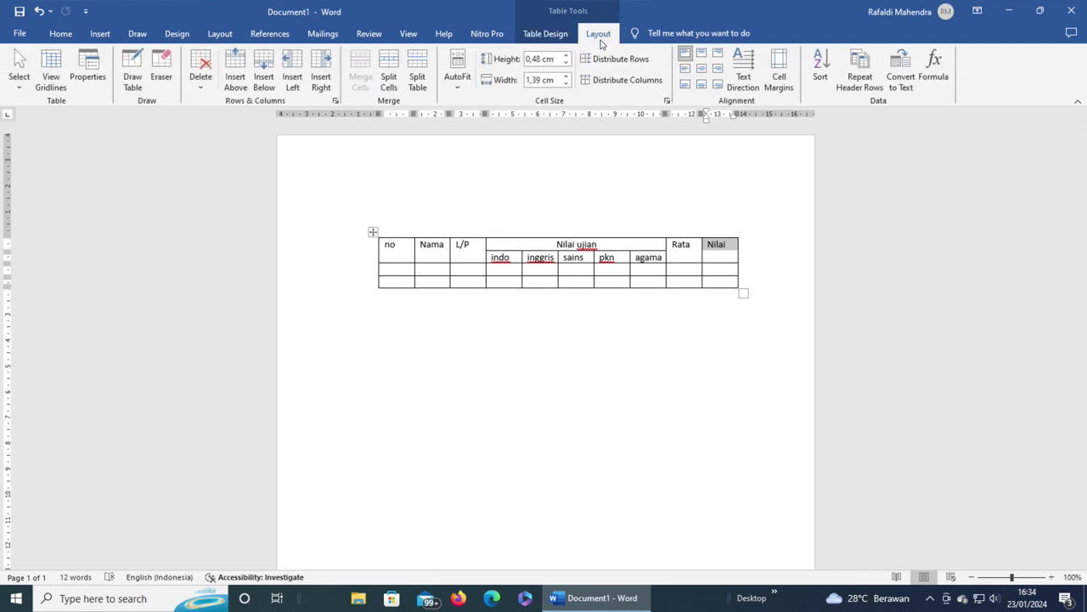
Step: Apply Align Center to the top header row, then to the indo–agama subject cells
{"action": "mouse_move", "coordinate": [387, 243]}
{"action": "left_mouse_down"}
{"action": "mouse_move", "coordinate": [711, 266]}
{"action": "mouse_move", "coordinate": [718, 247]}
{"action": "left_mouse_up"}
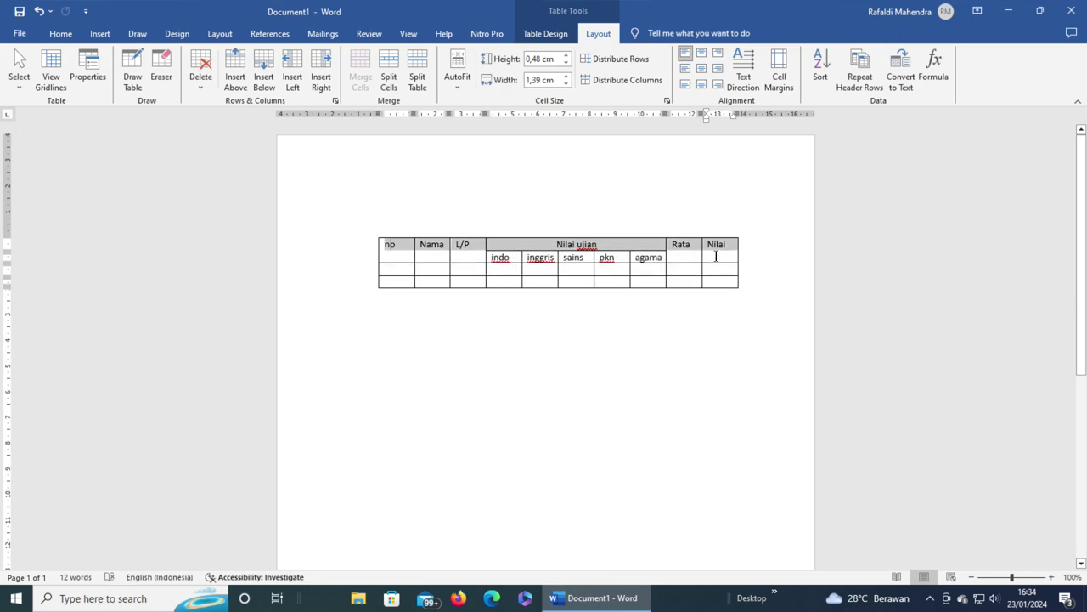
{"action": "left_click", "coordinate": [701, 71]}
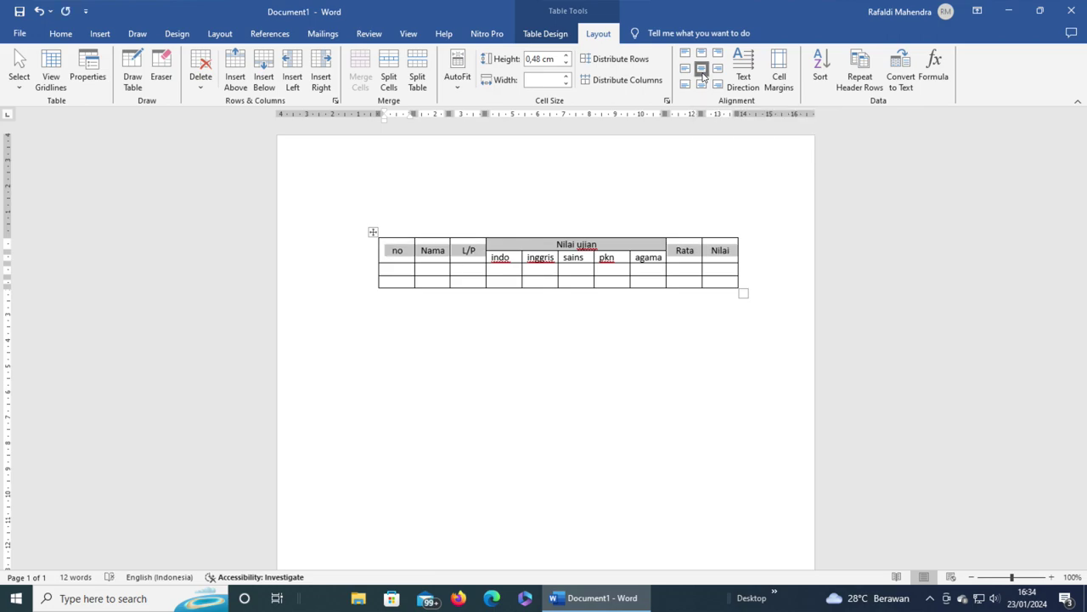
{"action": "left_click", "coordinate": [617, 232]}
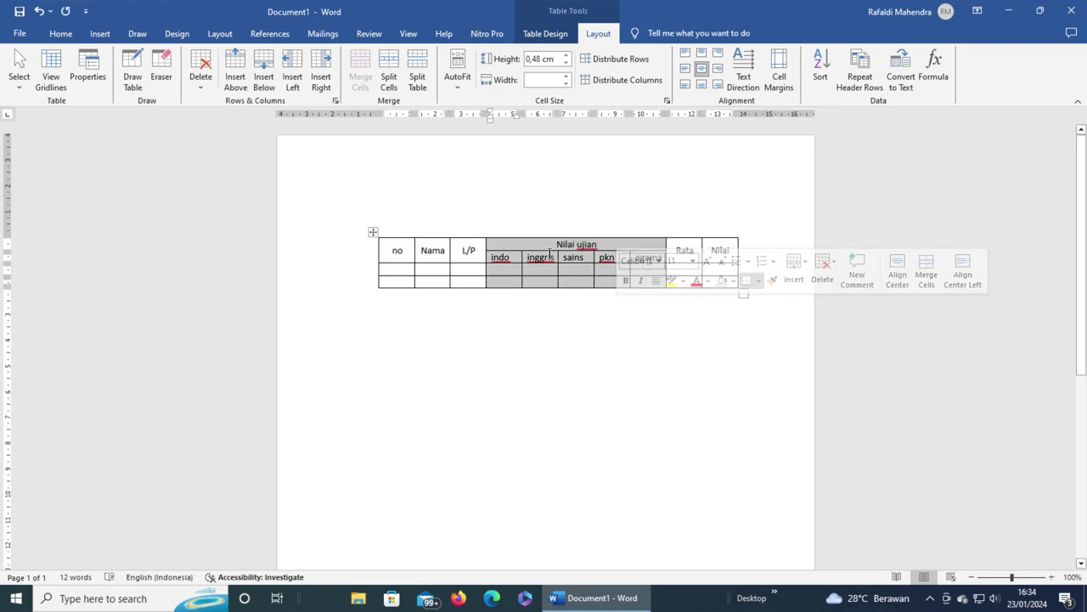
{"action": "left_click", "coordinate": [512, 258]}
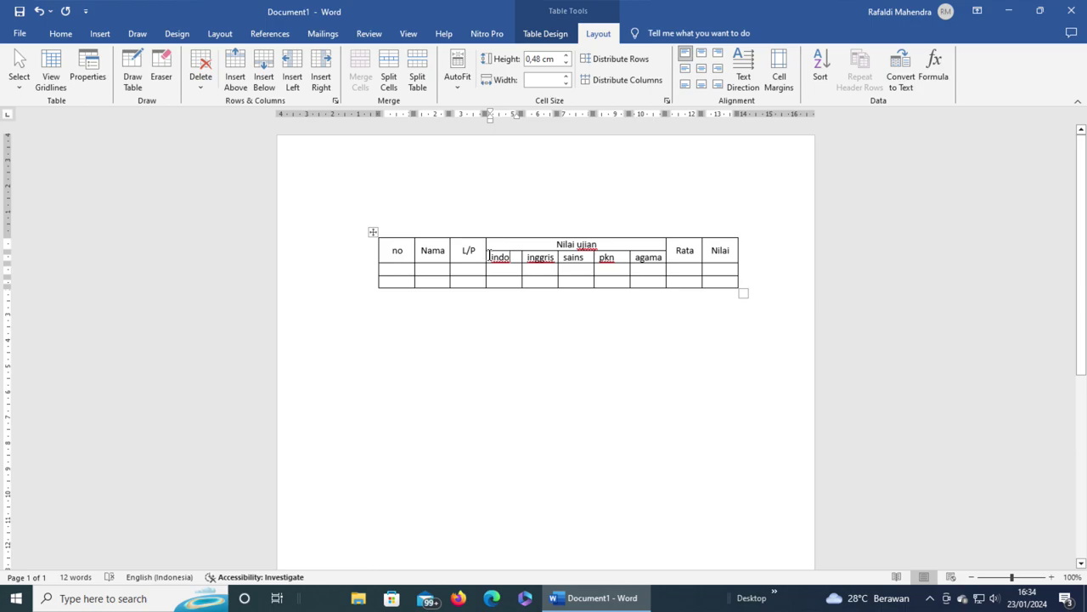
{"action": "left_click_drag", "start_coordinate": [489, 256], "coordinate": [654, 258]}
{"action": "left_click", "coordinate": [702, 69]}
{"action": "left_click", "coordinate": [633, 244]}
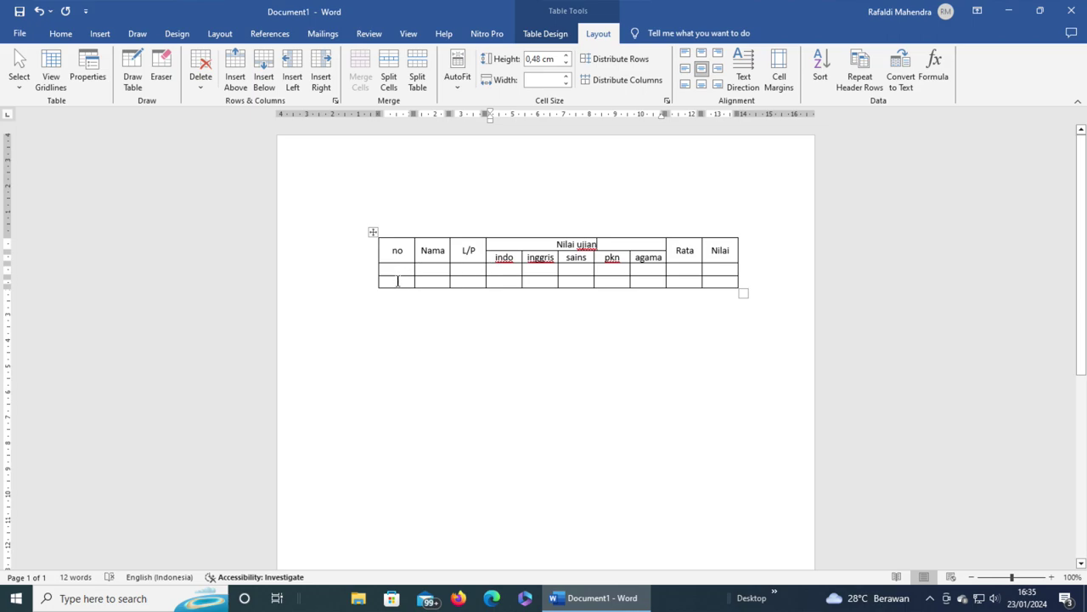
Step: Insert rows below the bottom row repeatedly to give the table thirteen empty data rows
{"action": "left_click_drag", "start_coordinate": [397, 282], "coordinate": [688, 289]}
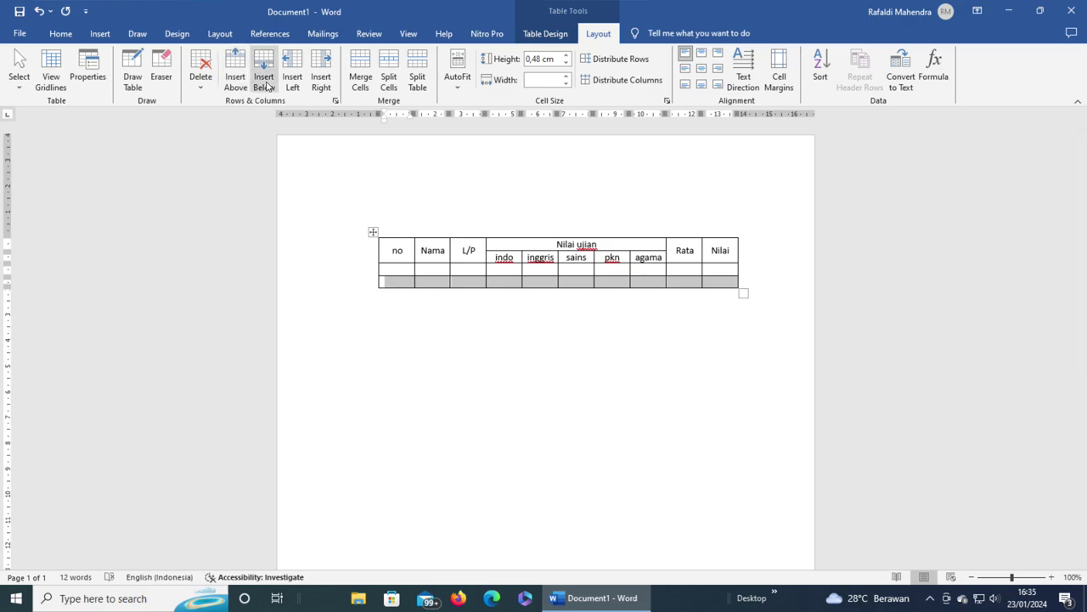
{"action": "left_click", "coordinate": [266, 85]}
{"action": "left_click", "coordinate": [266, 85]}
{"action": "left_click", "coordinate": [266, 85]}
{"action": "left_click", "coordinate": [266, 85]}
{"action": "double_click", "coordinate": [265, 85]}
{"action": "double_click", "coordinate": [266, 85]}
{"action": "left_click", "coordinate": [266, 85]}
{"action": "double_click", "coordinate": [265, 85]}
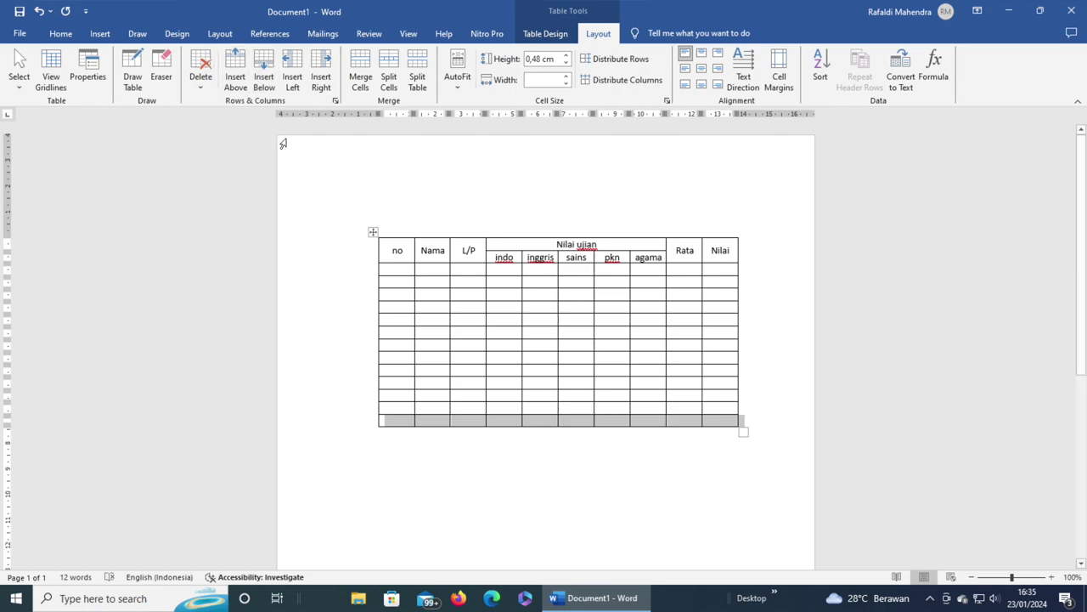
{"action": "left_click", "coordinate": [51, 32]}
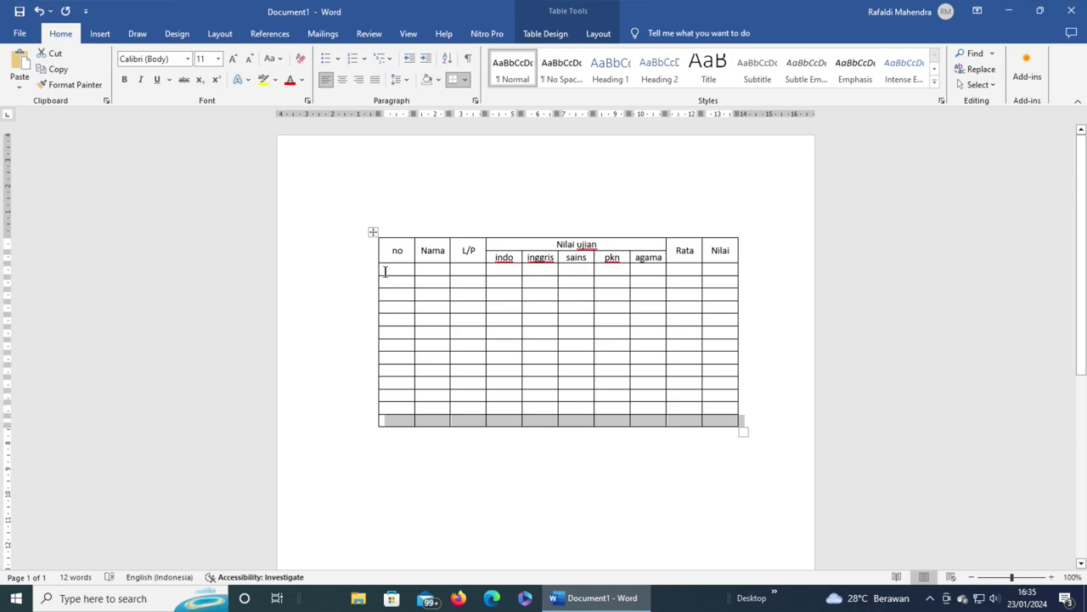
Step: Apply '1. 2. 3.' numbering to the data cells of the no column
{"action": "left_click", "coordinate": [385, 271]}
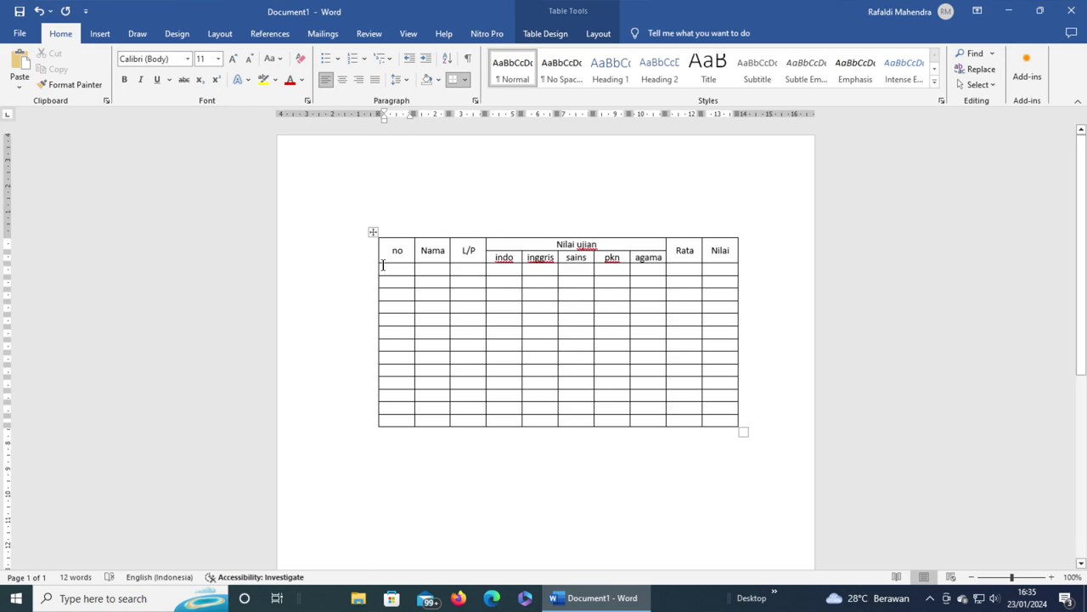
{"action": "left_click_drag", "start_coordinate": [383, 268], "coordinate": [394, 422]}
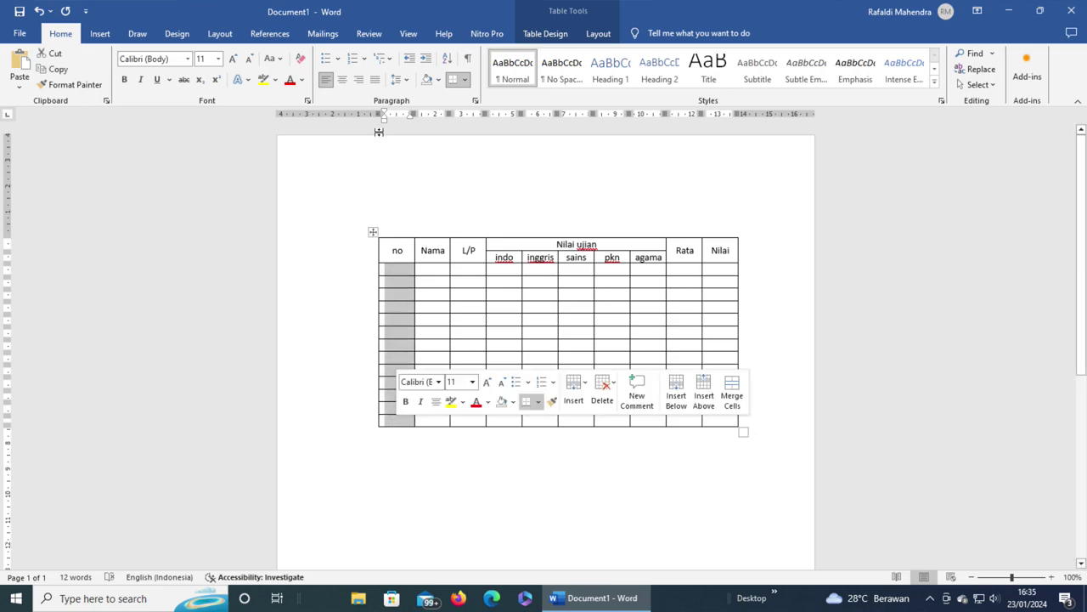
{"action": "left_click", "coordinate": [363, 61]}
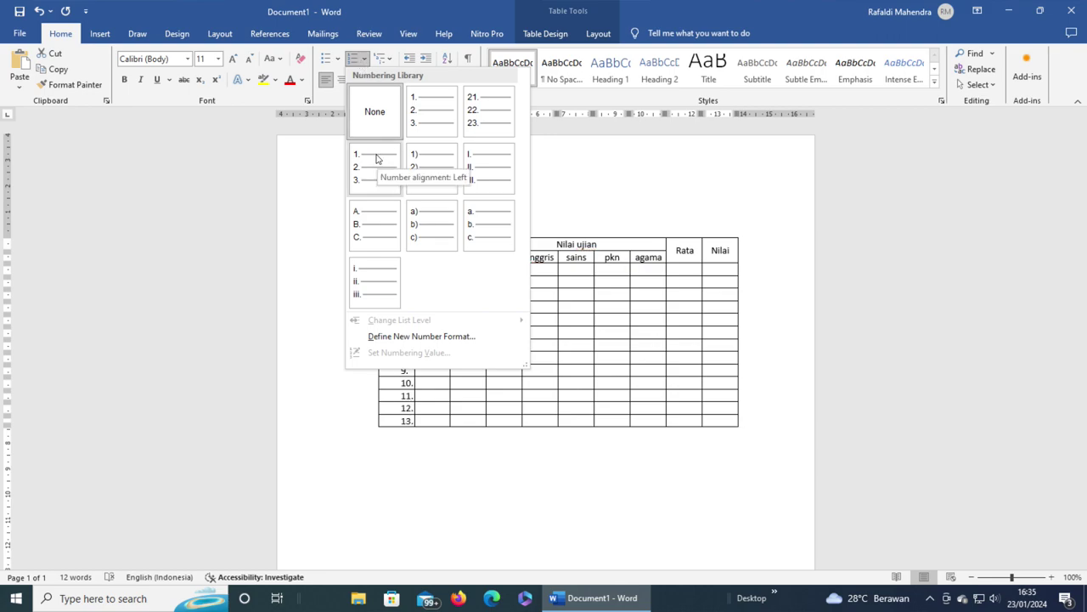
{"action": "left_click", "coordinate": [377, 159]}
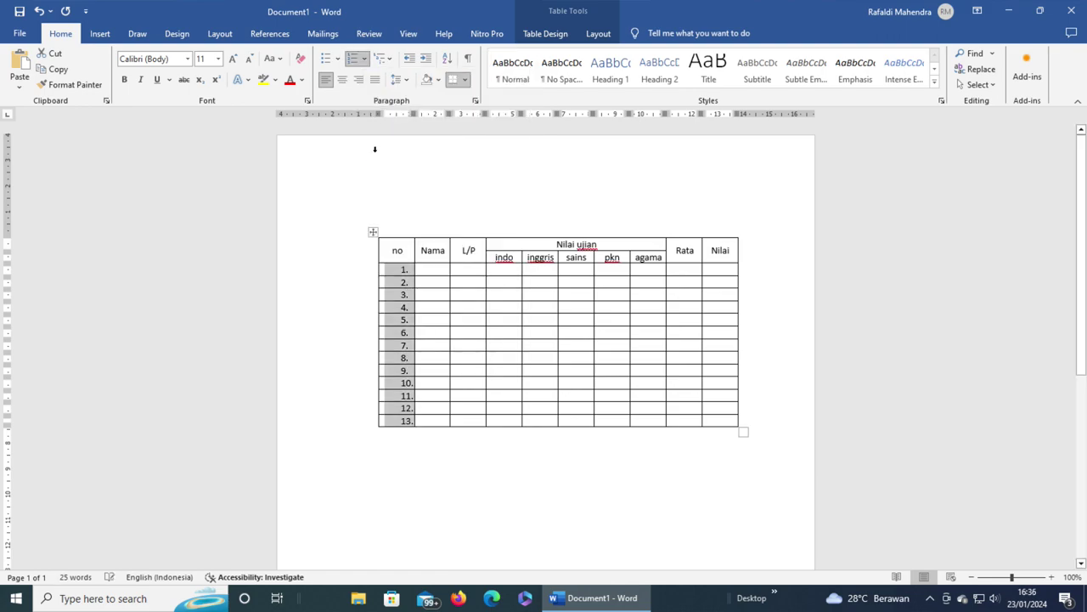
{"action": "left_click", "coordinate": [494, 307]}
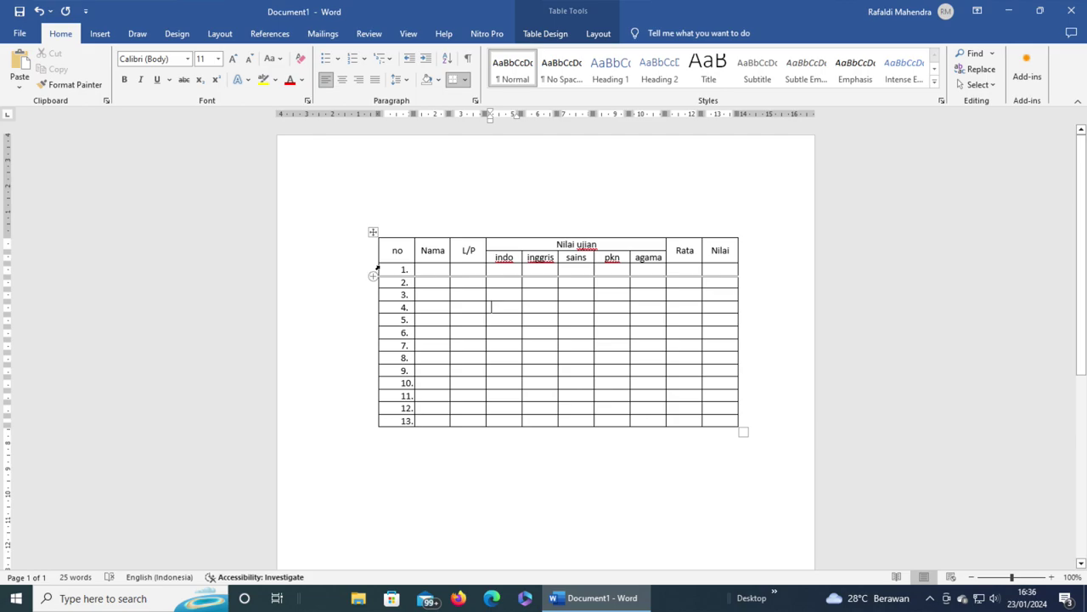
{"action": "left_click_drag", "start_coordinate": [382, 269], "coordinate": [406, 421]}
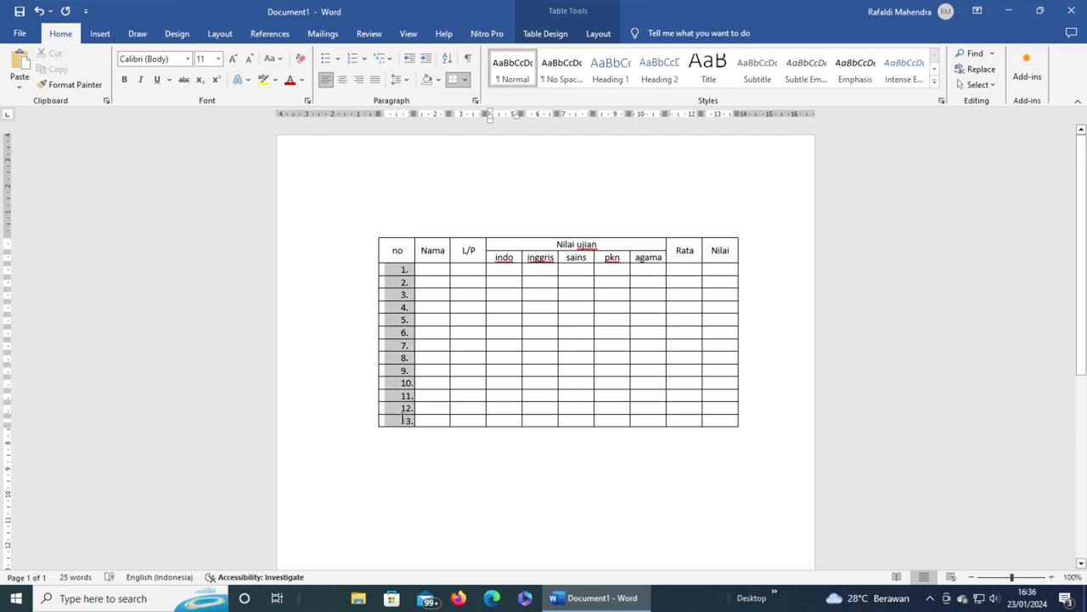
{"action": "left_click", "coordinate": [100, 35]}
{"action": "left_click", "coordinate": [61, 34]}
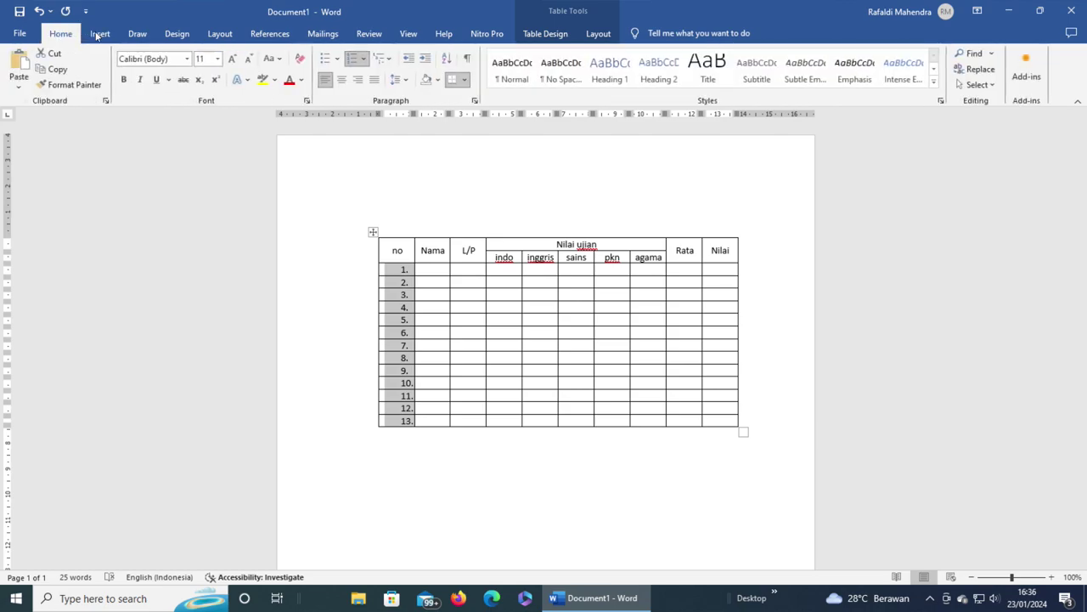
{"action": "left_click", "coordinate": [600, 34]}
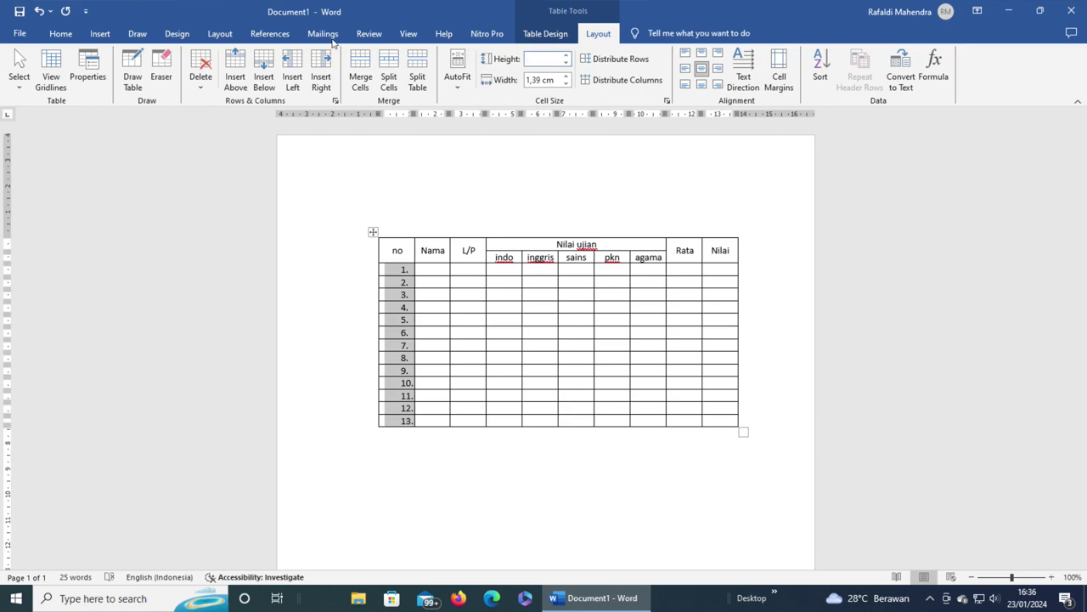
{"action": "left_click", "coordinate": [60, 35]}
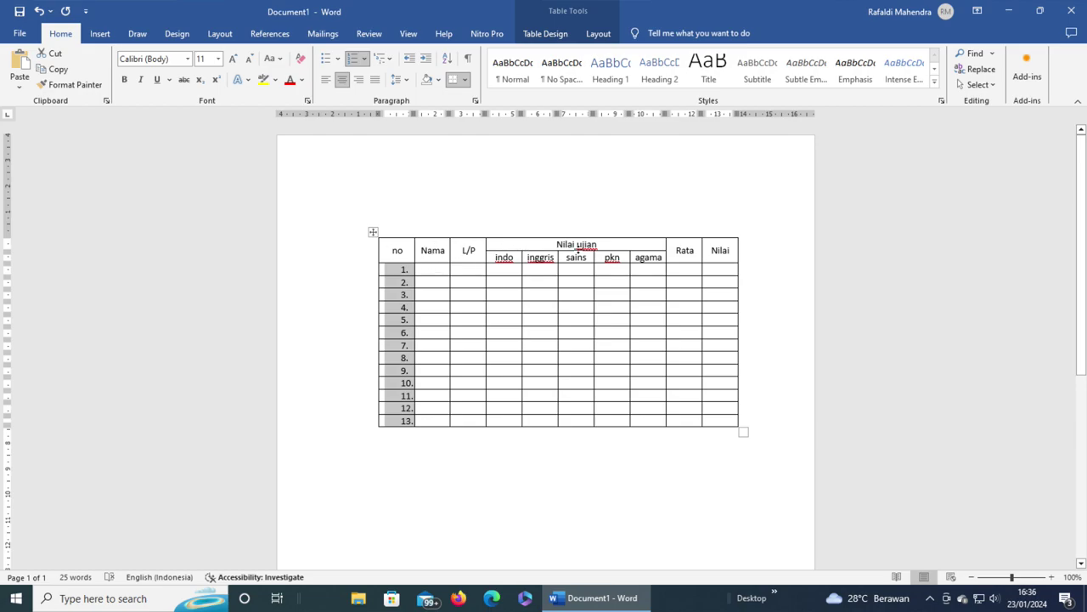
{"action": "left_click_drag", "start_coordinate": [382, 248], "coordinate": [717, 249]}
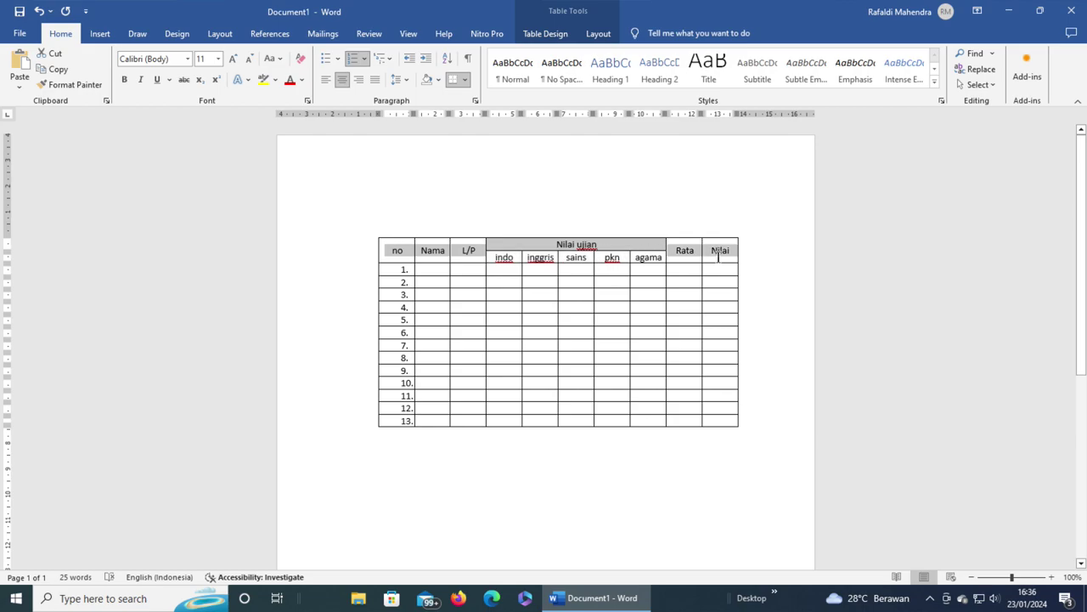
Step: Shade both header rows White, Background 1, Darker 15%
{"action": "left_click_drag", "start_coordinate": [719, 255], "coordinate": [719, 255]}
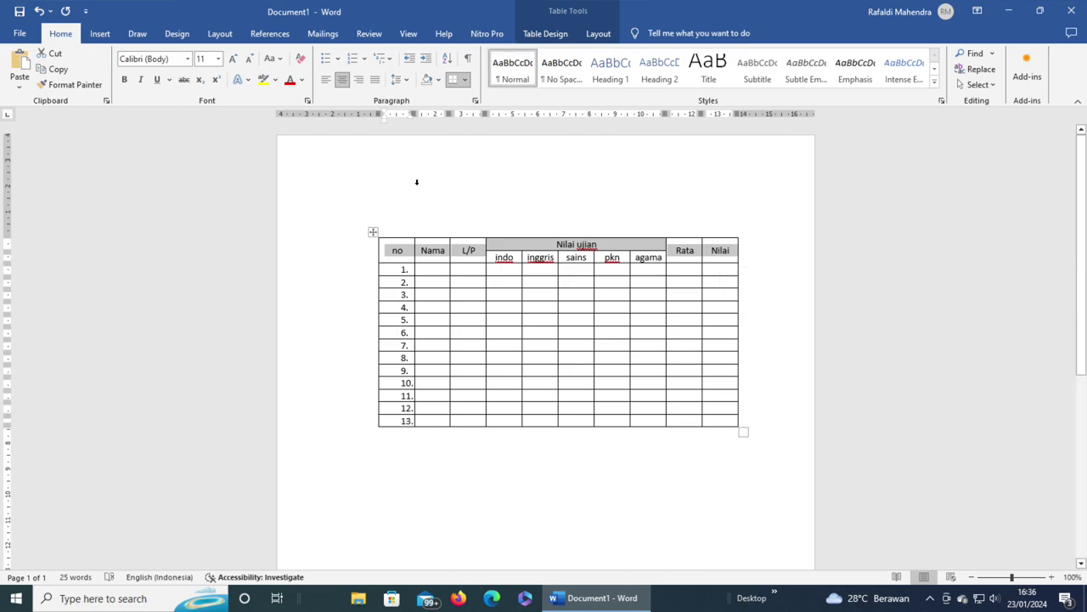
{"action": "right_click", "coordinate": [684, 255]}
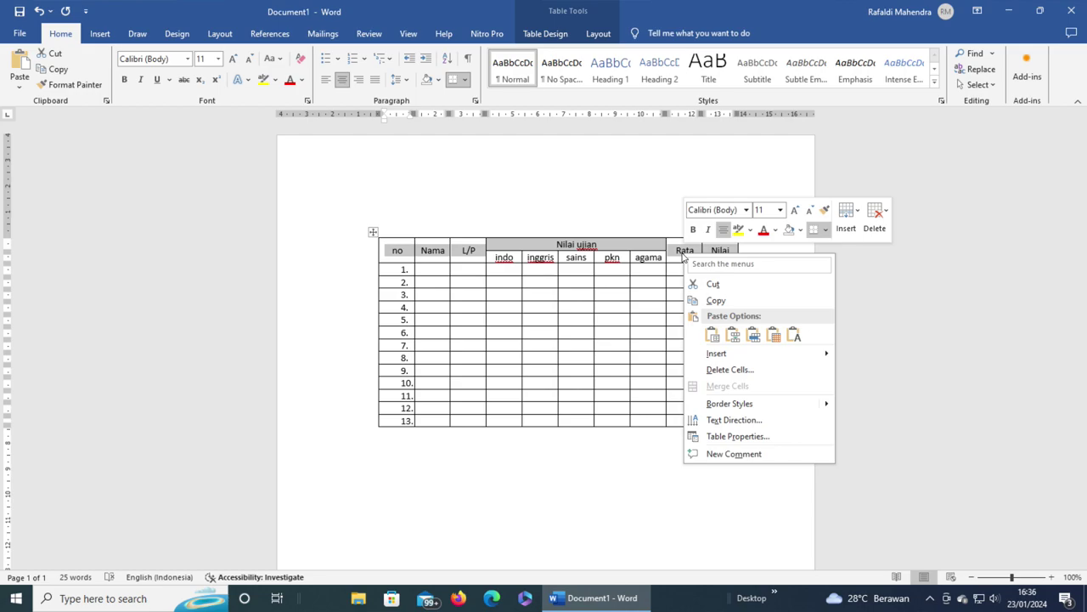
{"action": "mouse_move", "coordinate": [741, 357]}
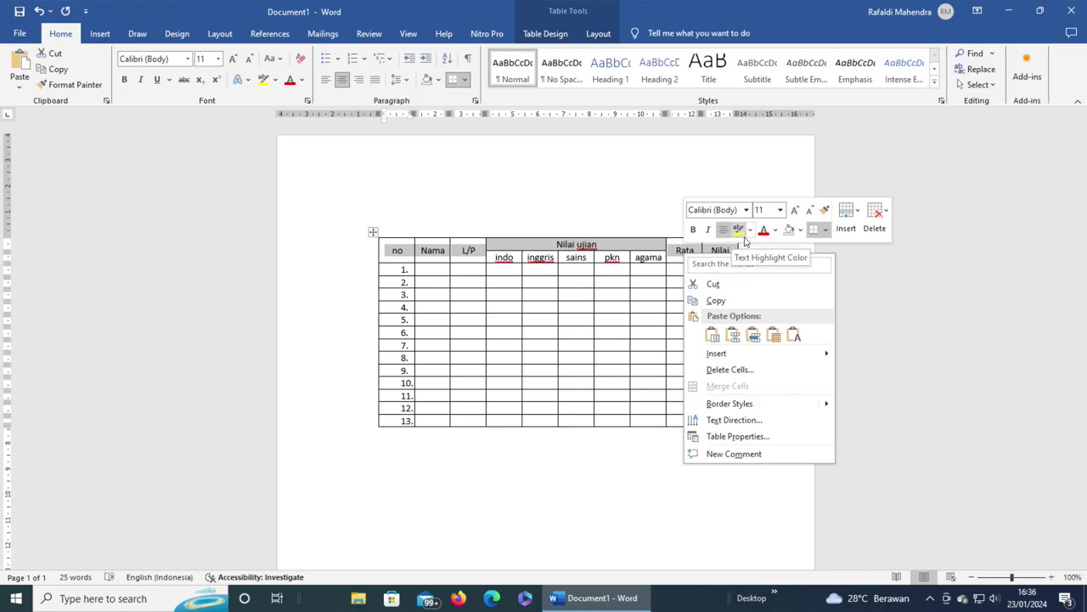
{"action": "left_click", "coordinate": [791, 234]}
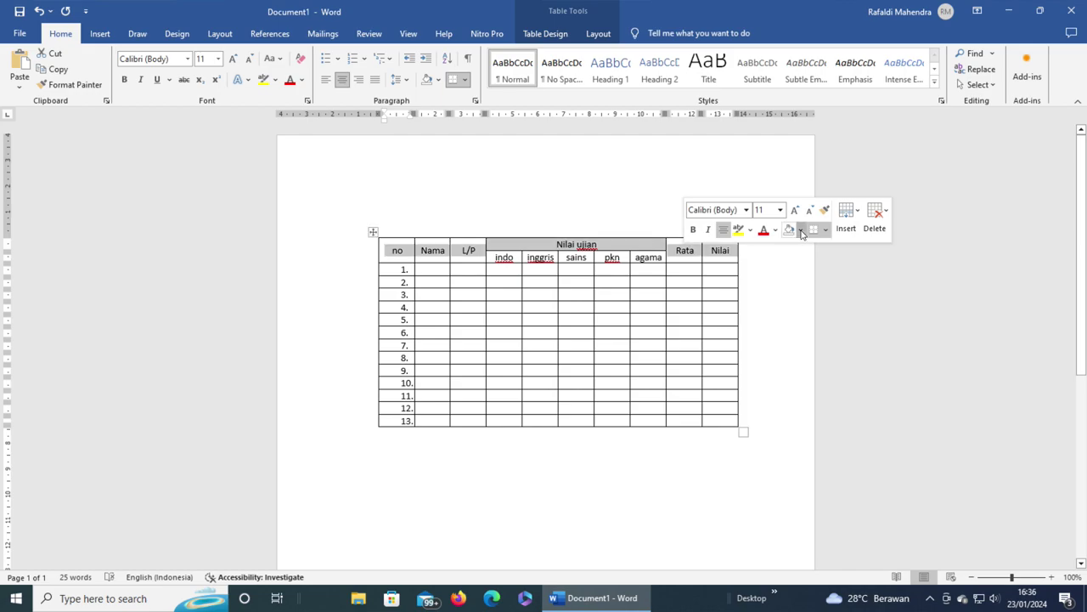
{"action": "left_click", "coordinate": [800, 231]}
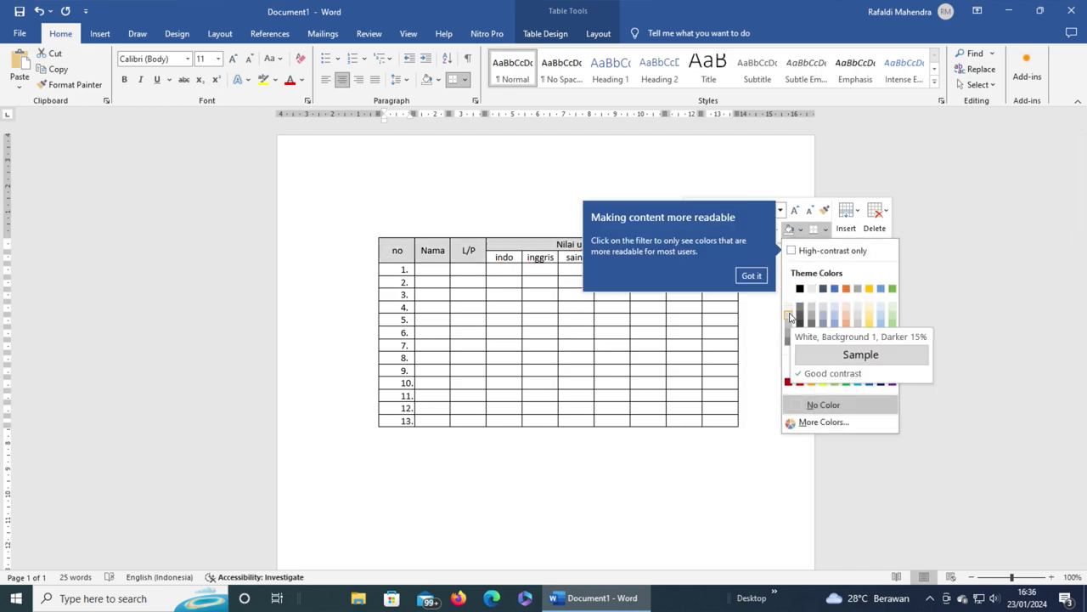
{"action": "left_click", "coordinate": [791, 317]}
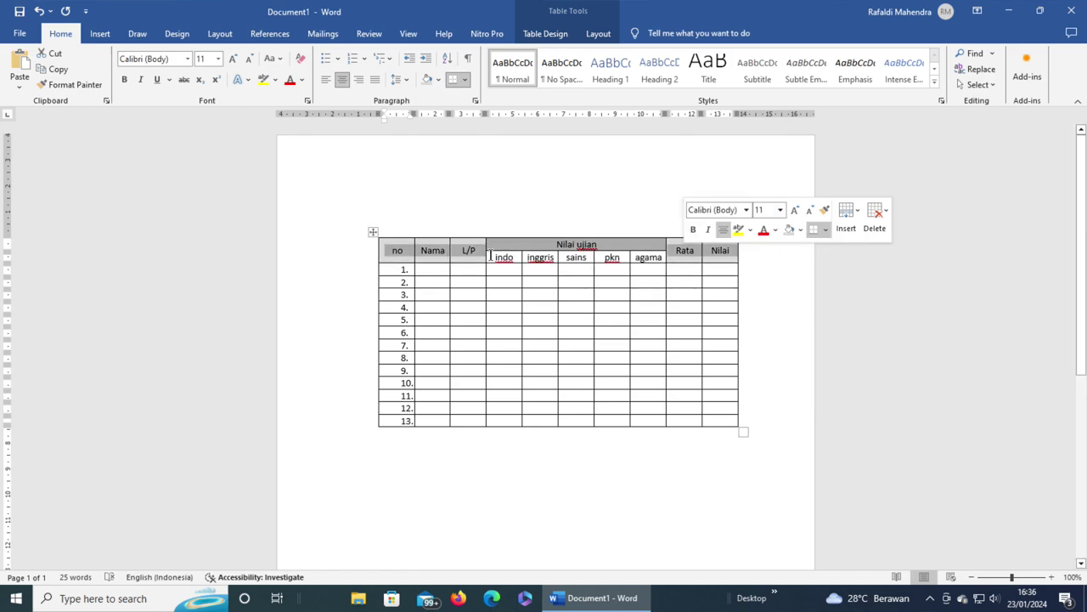
{"action": "left_click_drag", "start_coordinate": [490, 255], "coordinate": [643, 256]}
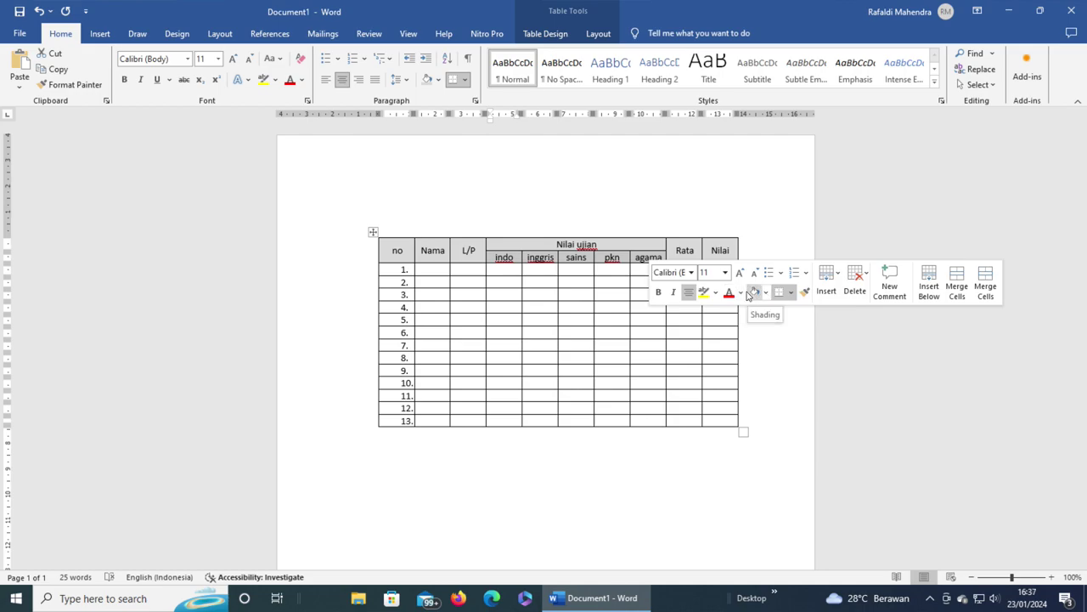
{"action": "left_click", "coordinate": [431, 265]}
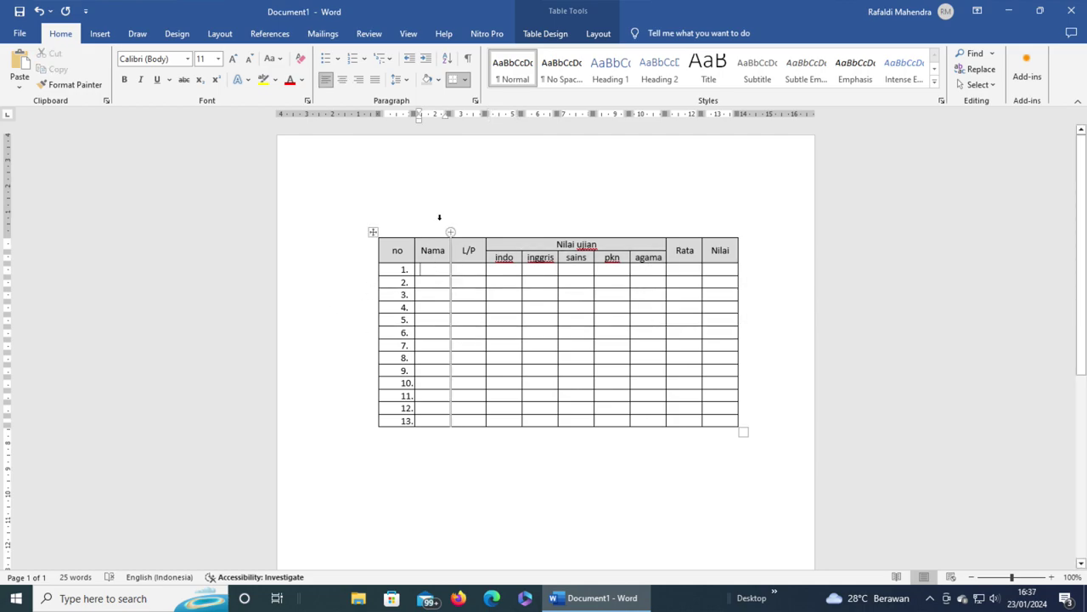